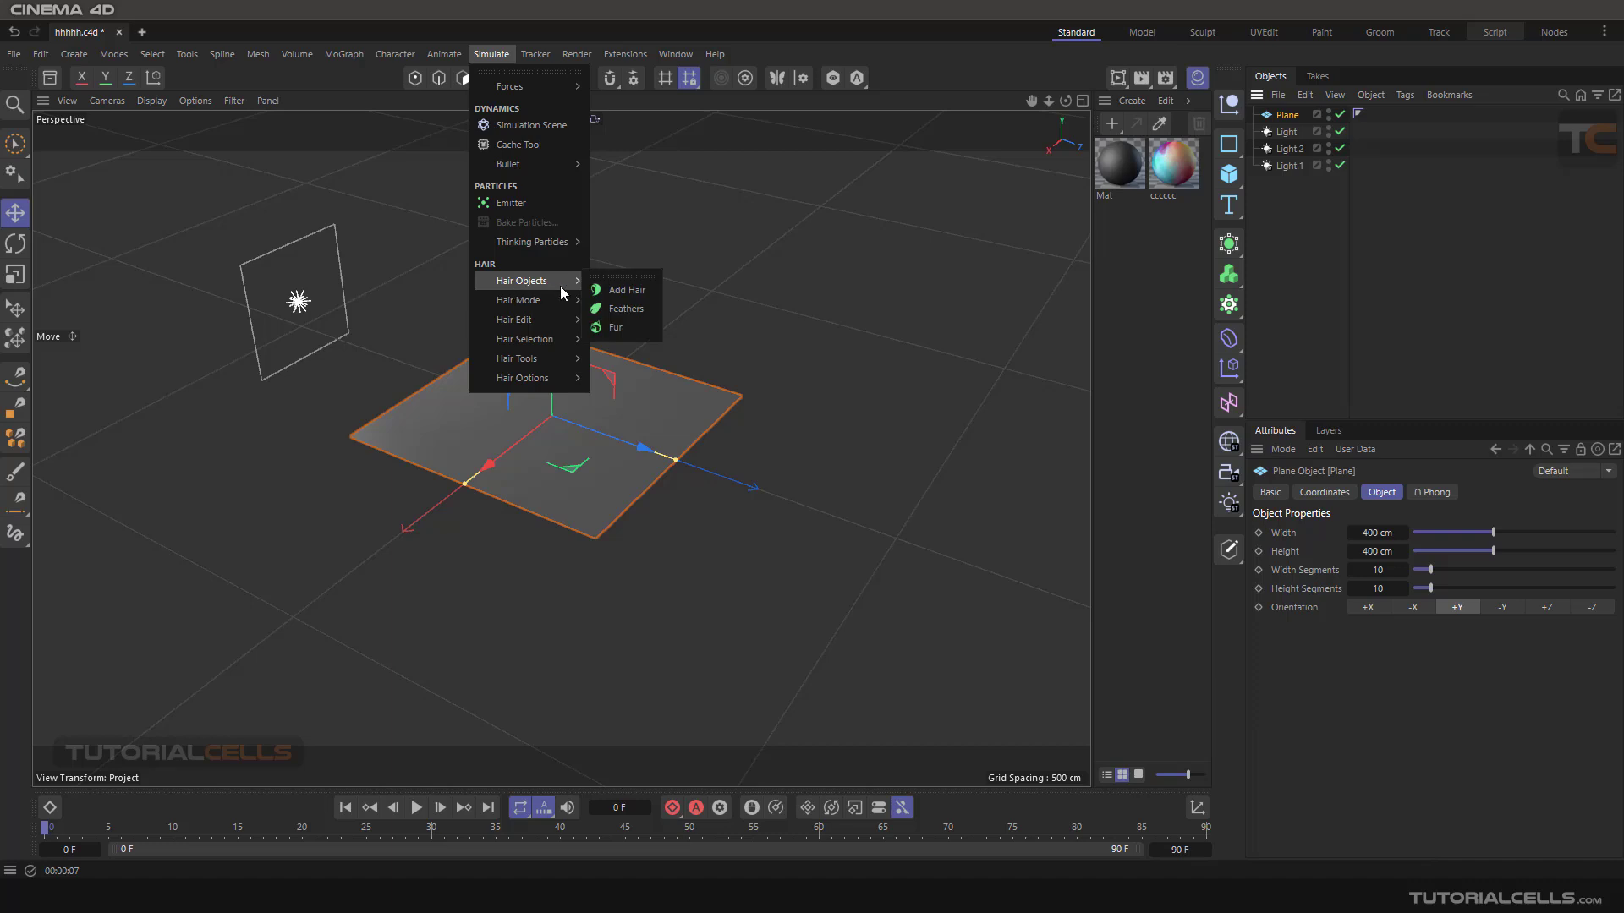
- Add a Hair object to the selected plane and preview it once in the interactive render region
click(608, 292)
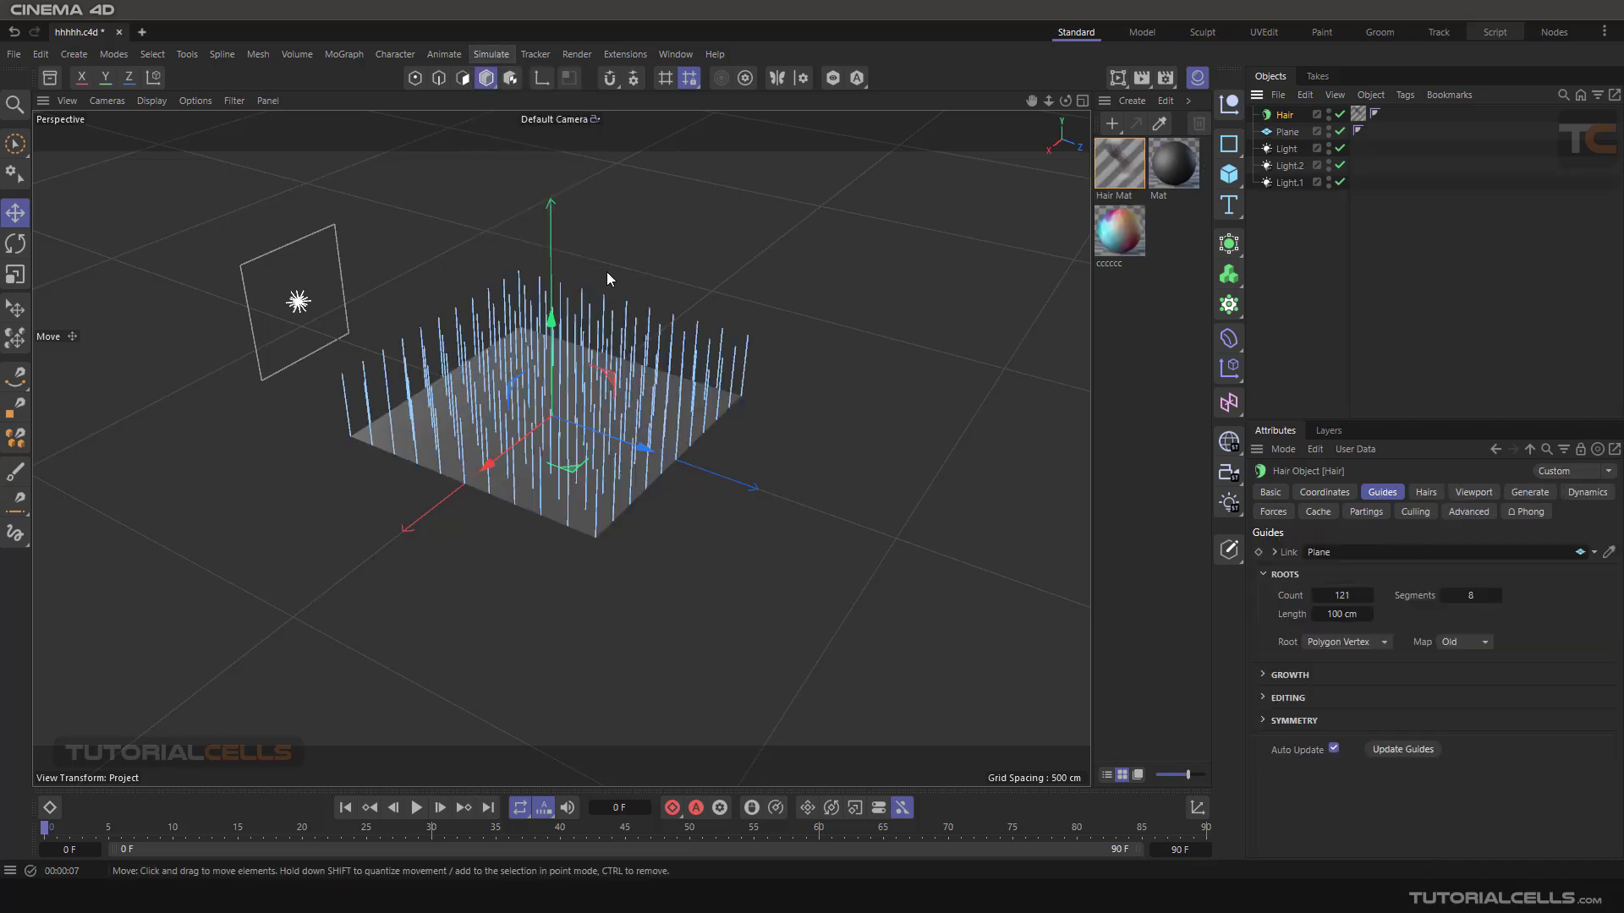
alt+middle_drag(606, 271, 673, 329)
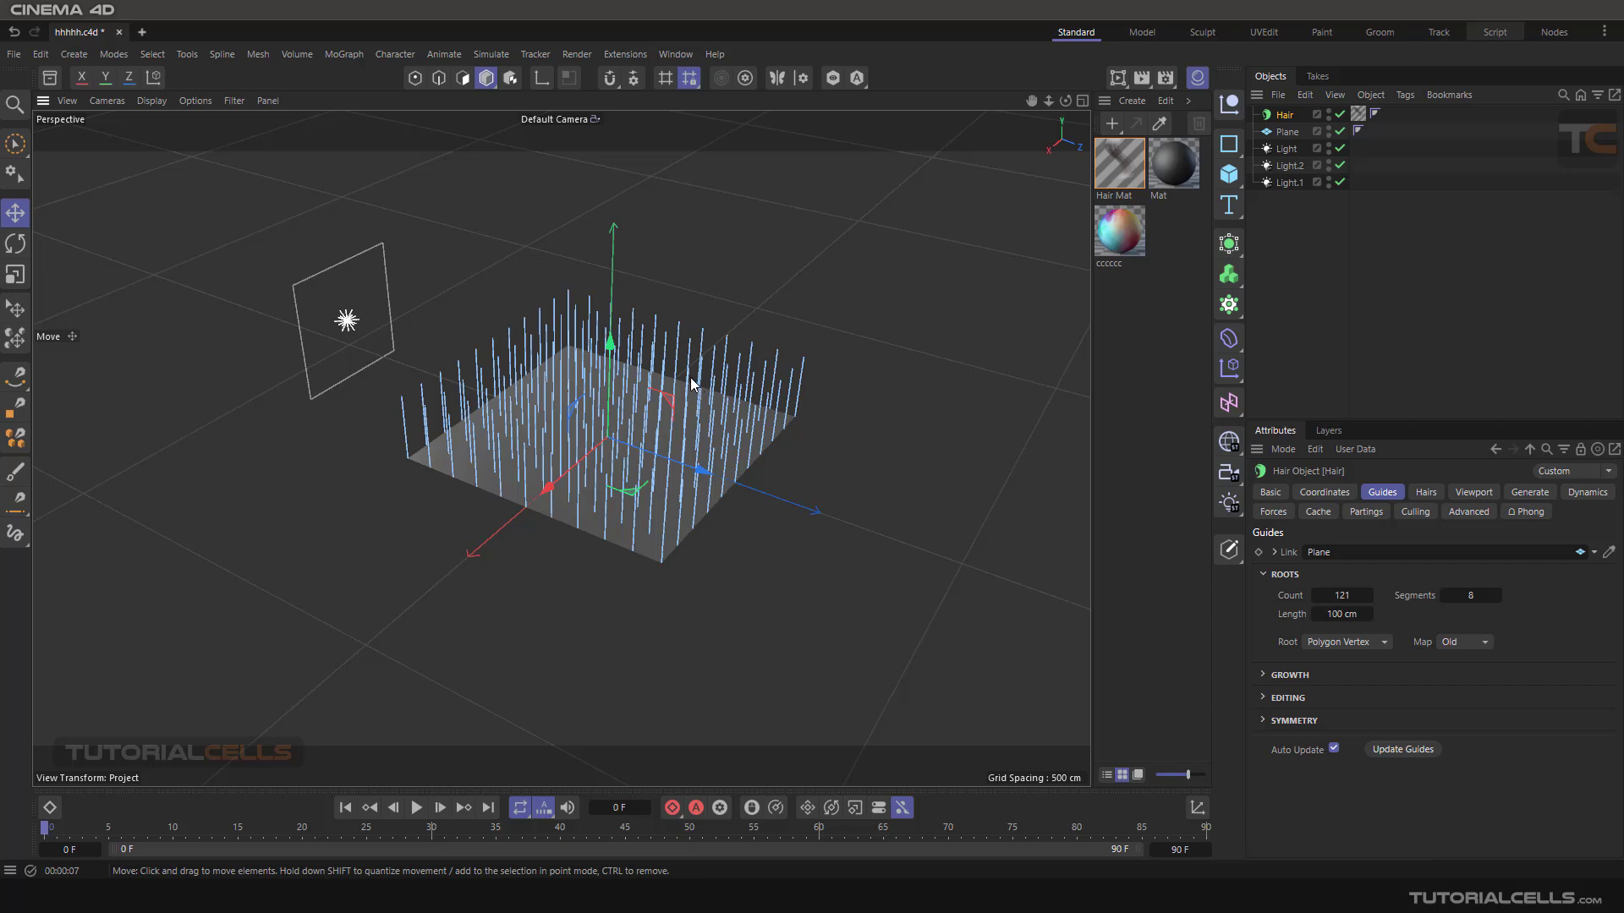
alt+middle_drag(743, 364, 763, 377)
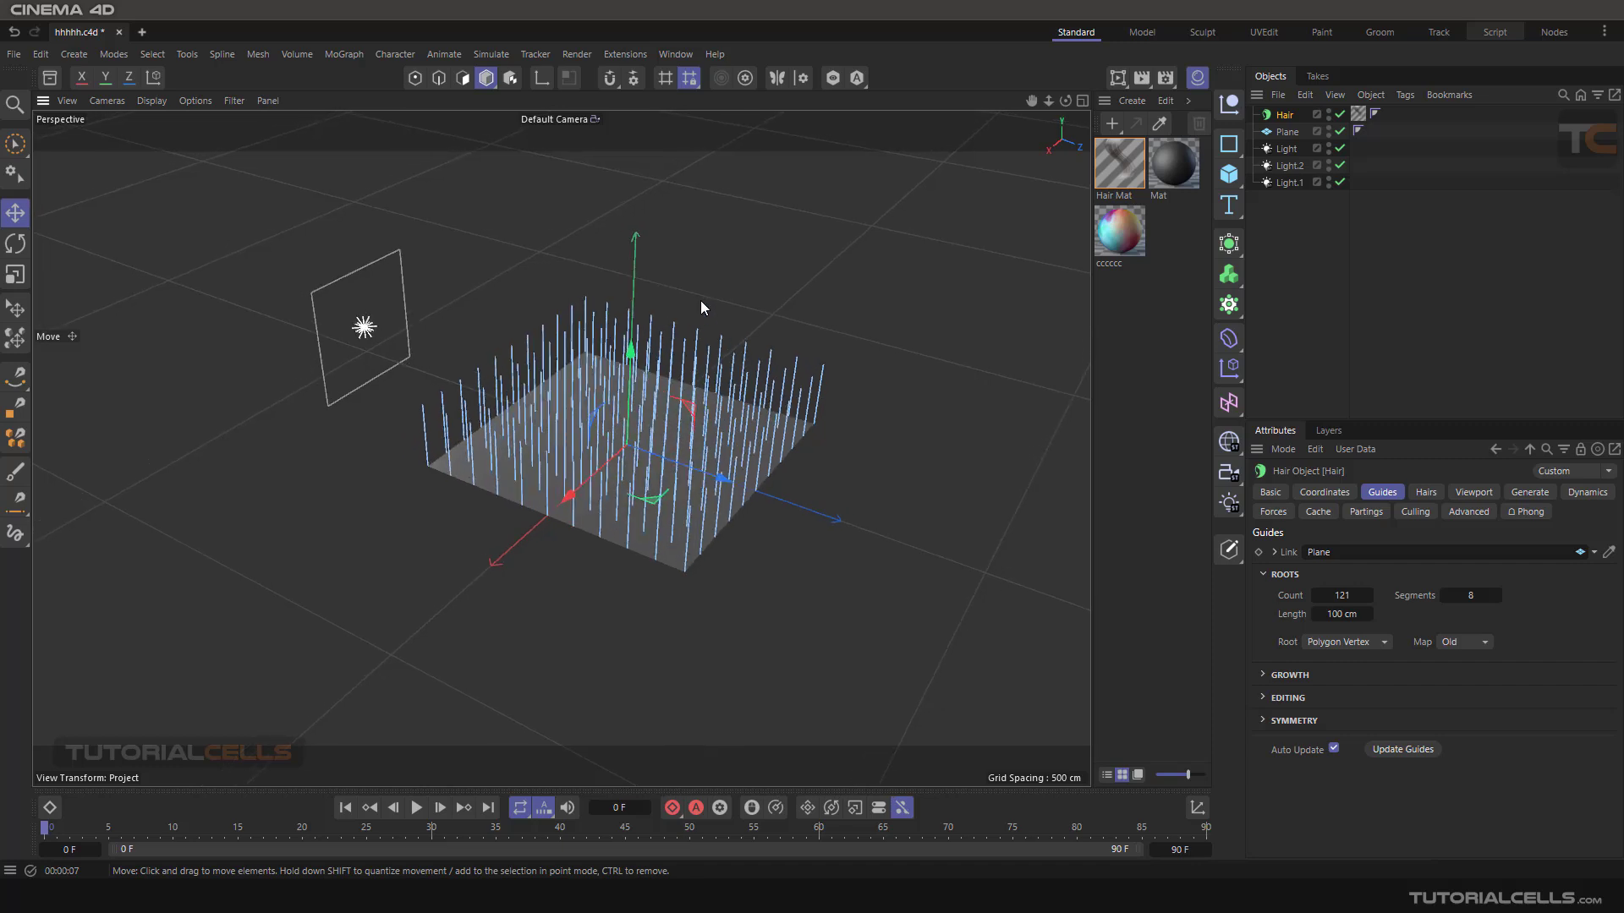
click(1118, 78)
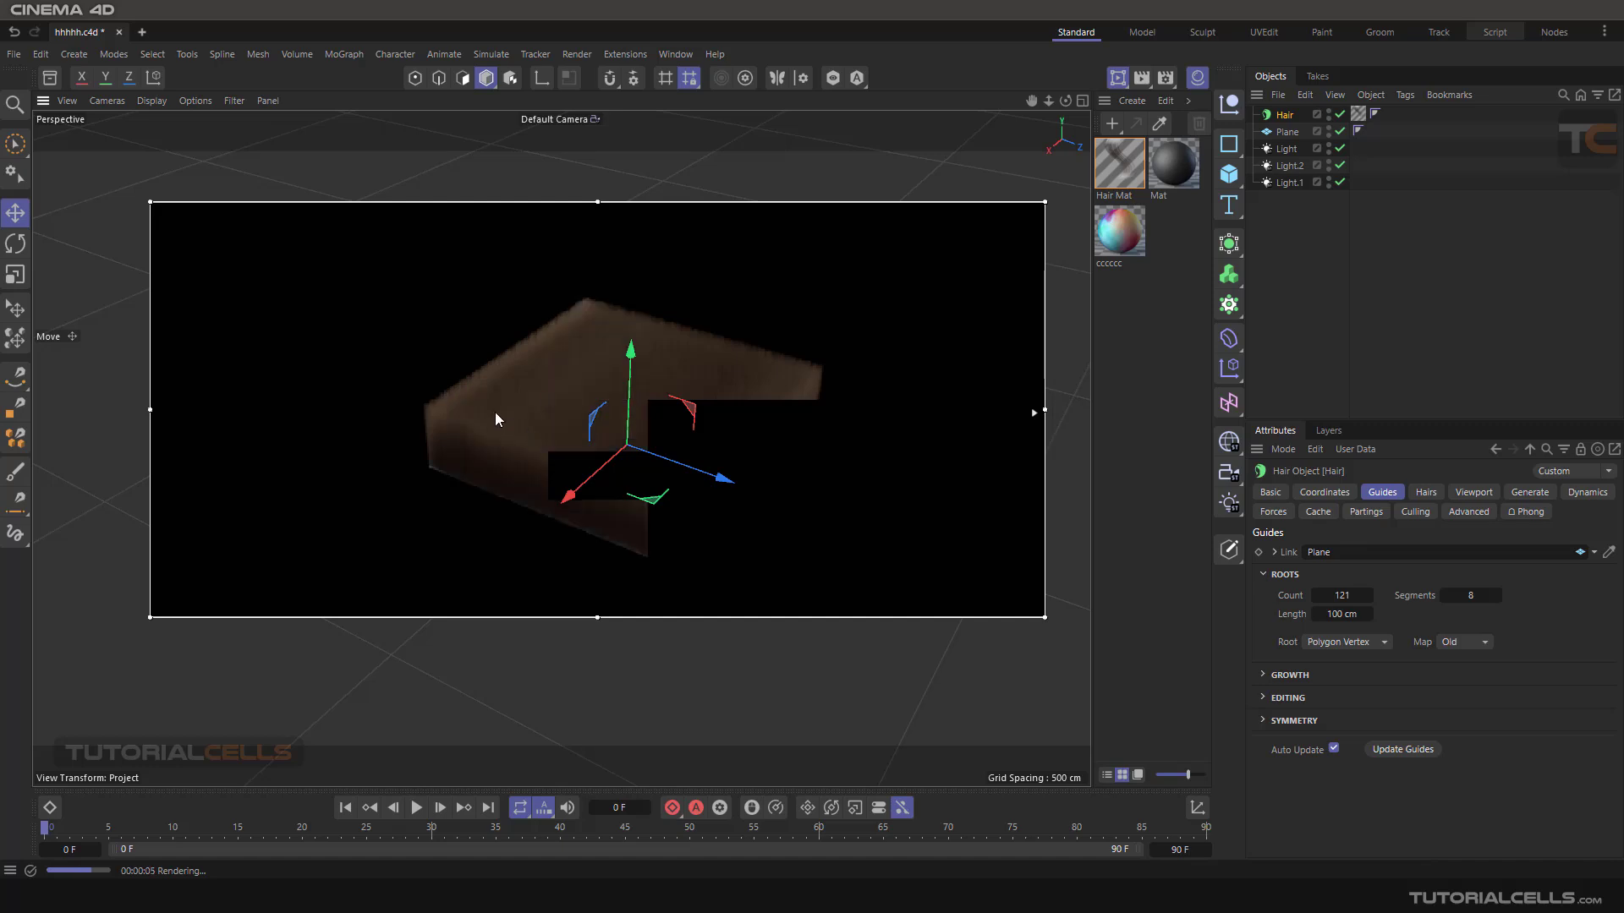
click(1118, 79)
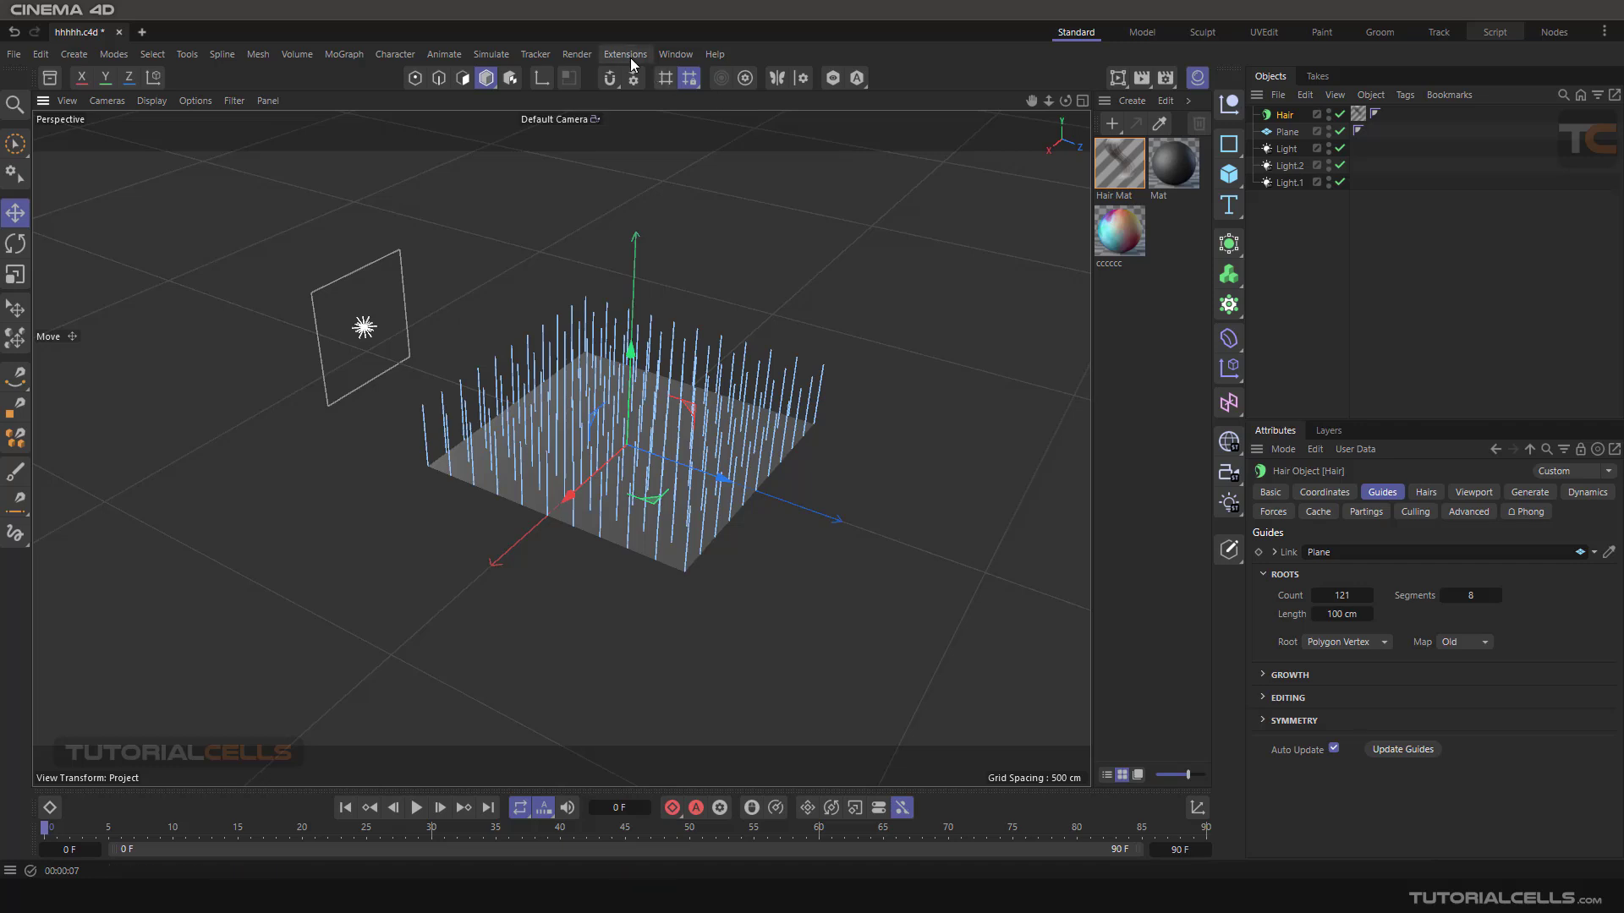
- Groom the hair guides with the Brush tool, bending them across the plane and outward at its corners
click(489, 54)
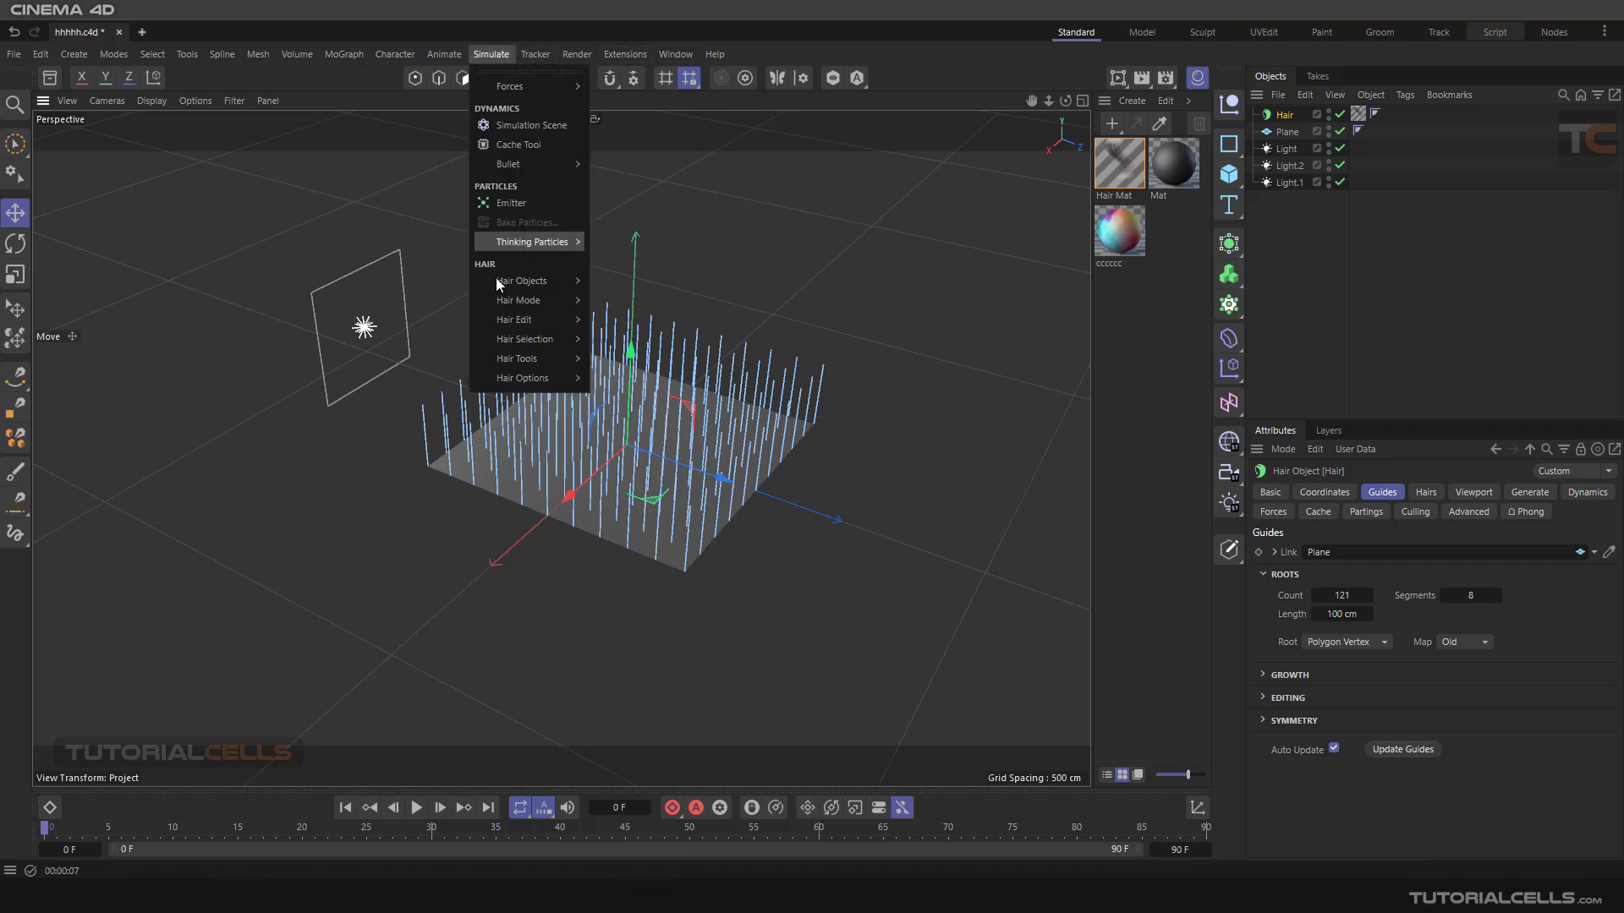
mouse_move(521, 358)
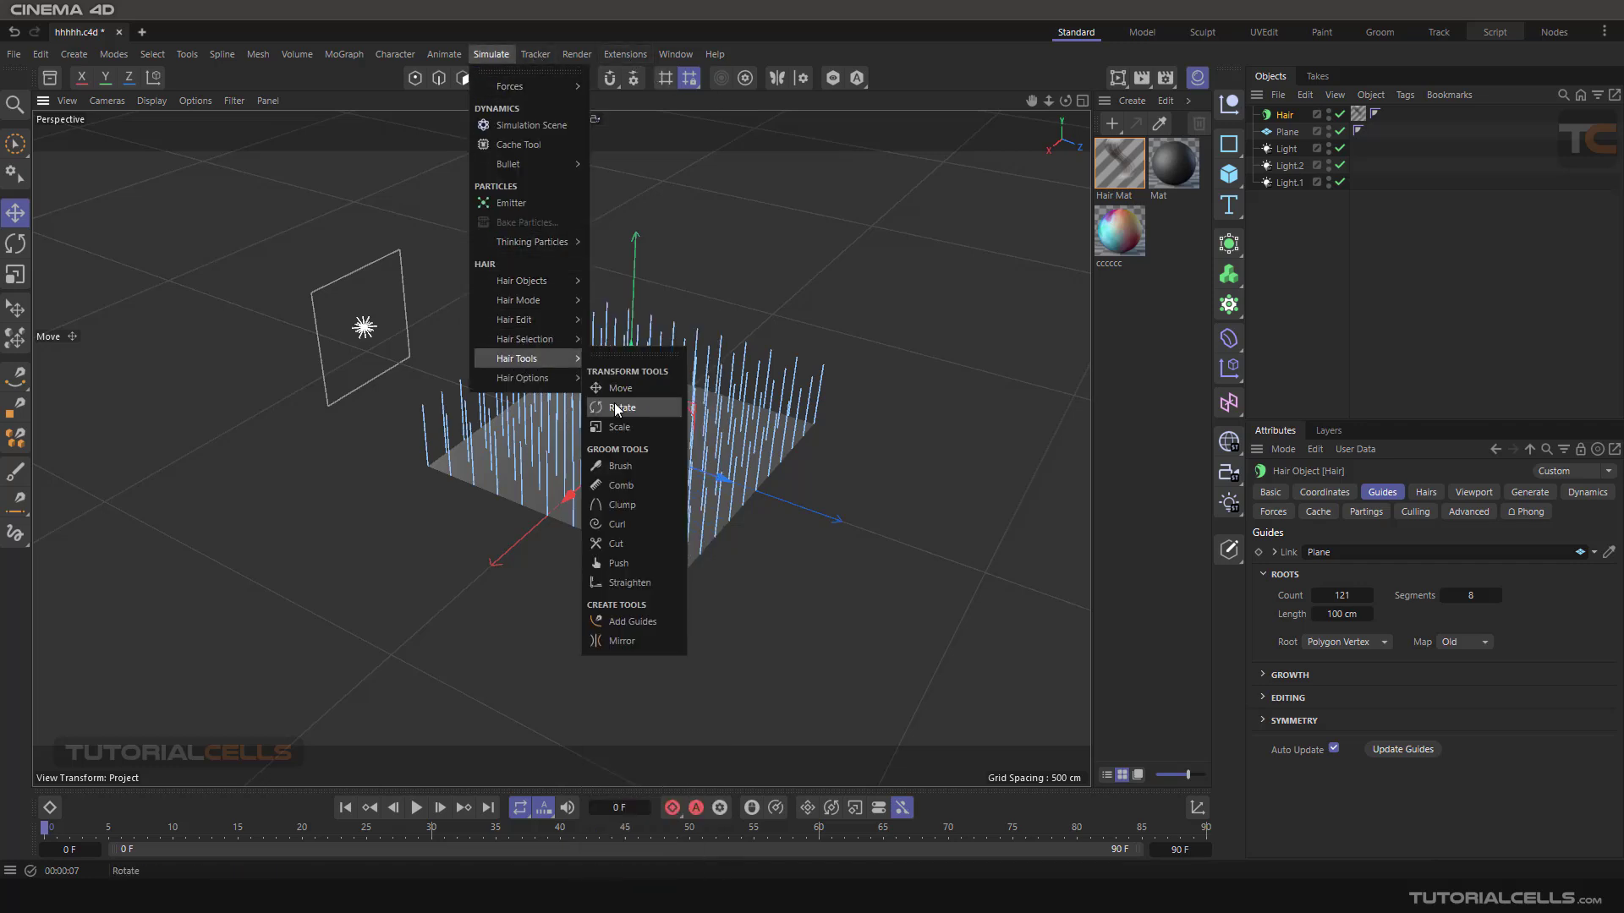
click(620, 466)
mouse_move(788, 390)
mouse_down()
mouse_move(871, 372)
mouse_move(797, 400)
mouse_move(961, 409)
mouse_move(711, 385)
mouse_move(592, 423)
mouse_move(701, 420)
mouse_move(580, 479)
mouse_move(783, 479)
mouse_move(750, 499)
mouse_up()
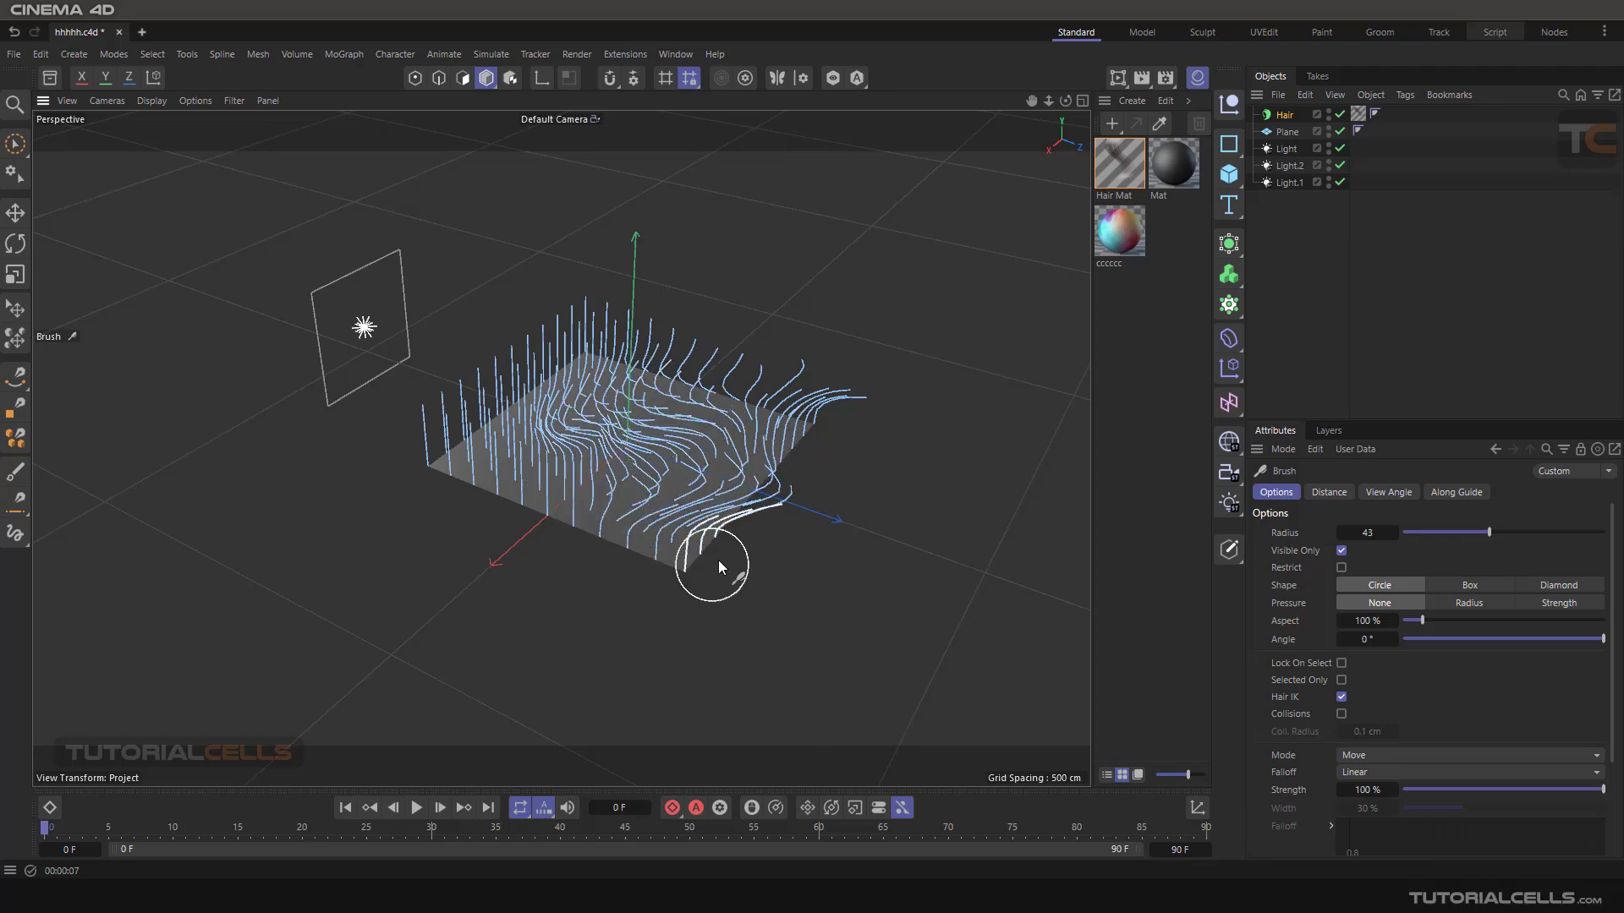
alt+drag(718, 560, 817, 541)
mouse_move(499, 398)
mouse_down()
mouse_move(365, 509)
mouse_move(454, 417)
mouse_move(532, 396)
mouse_up()
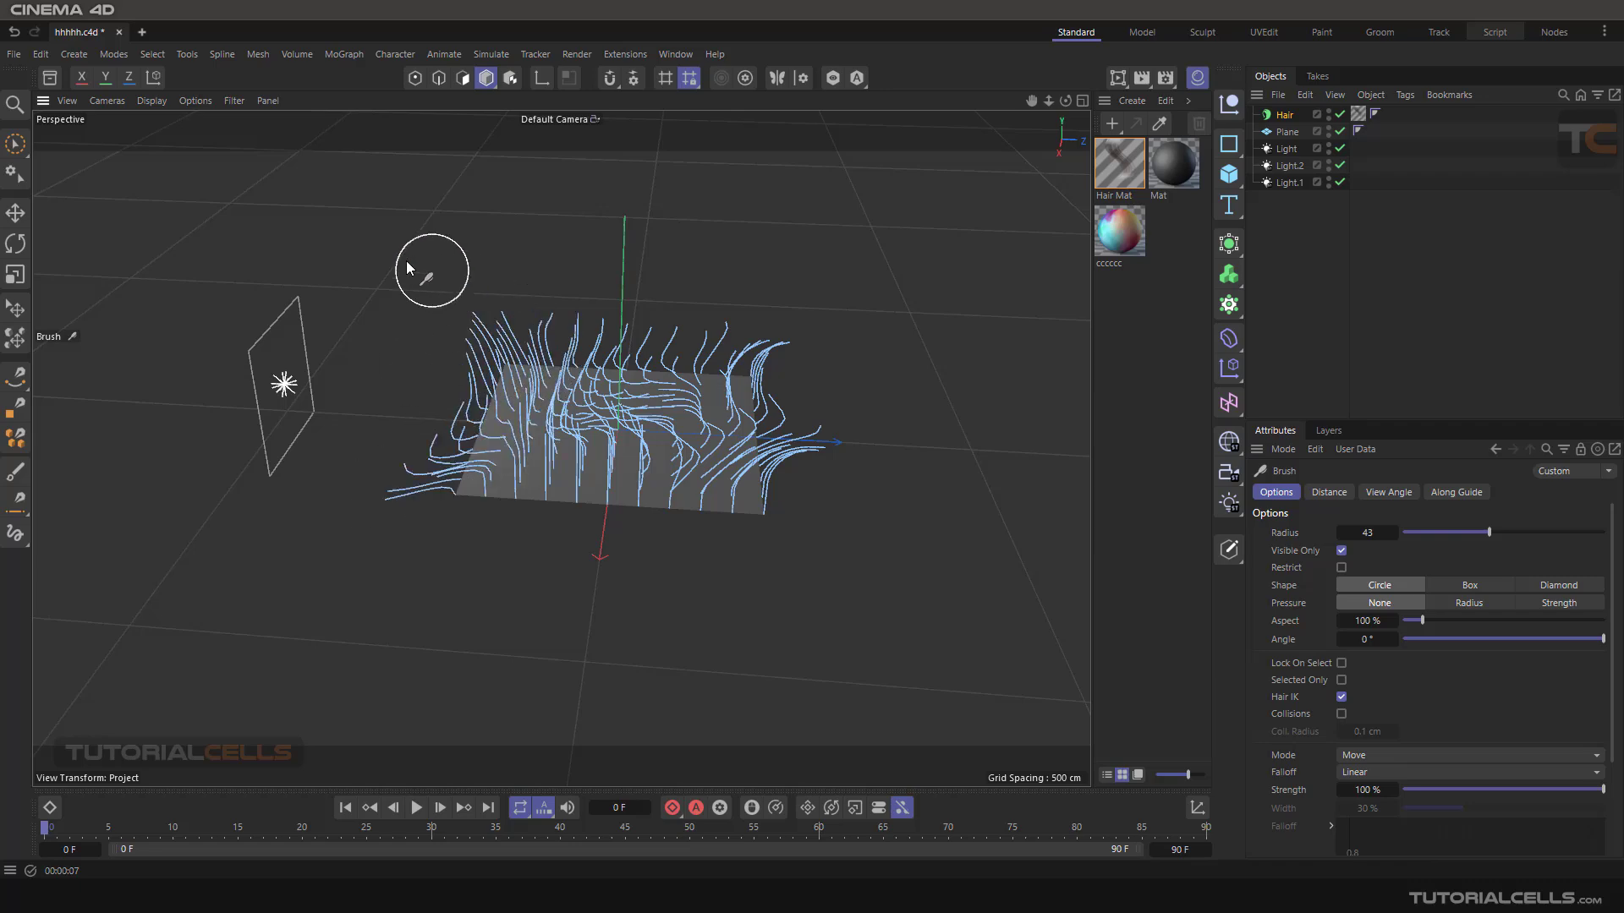
alt+drag(742, 406, 650, 425)
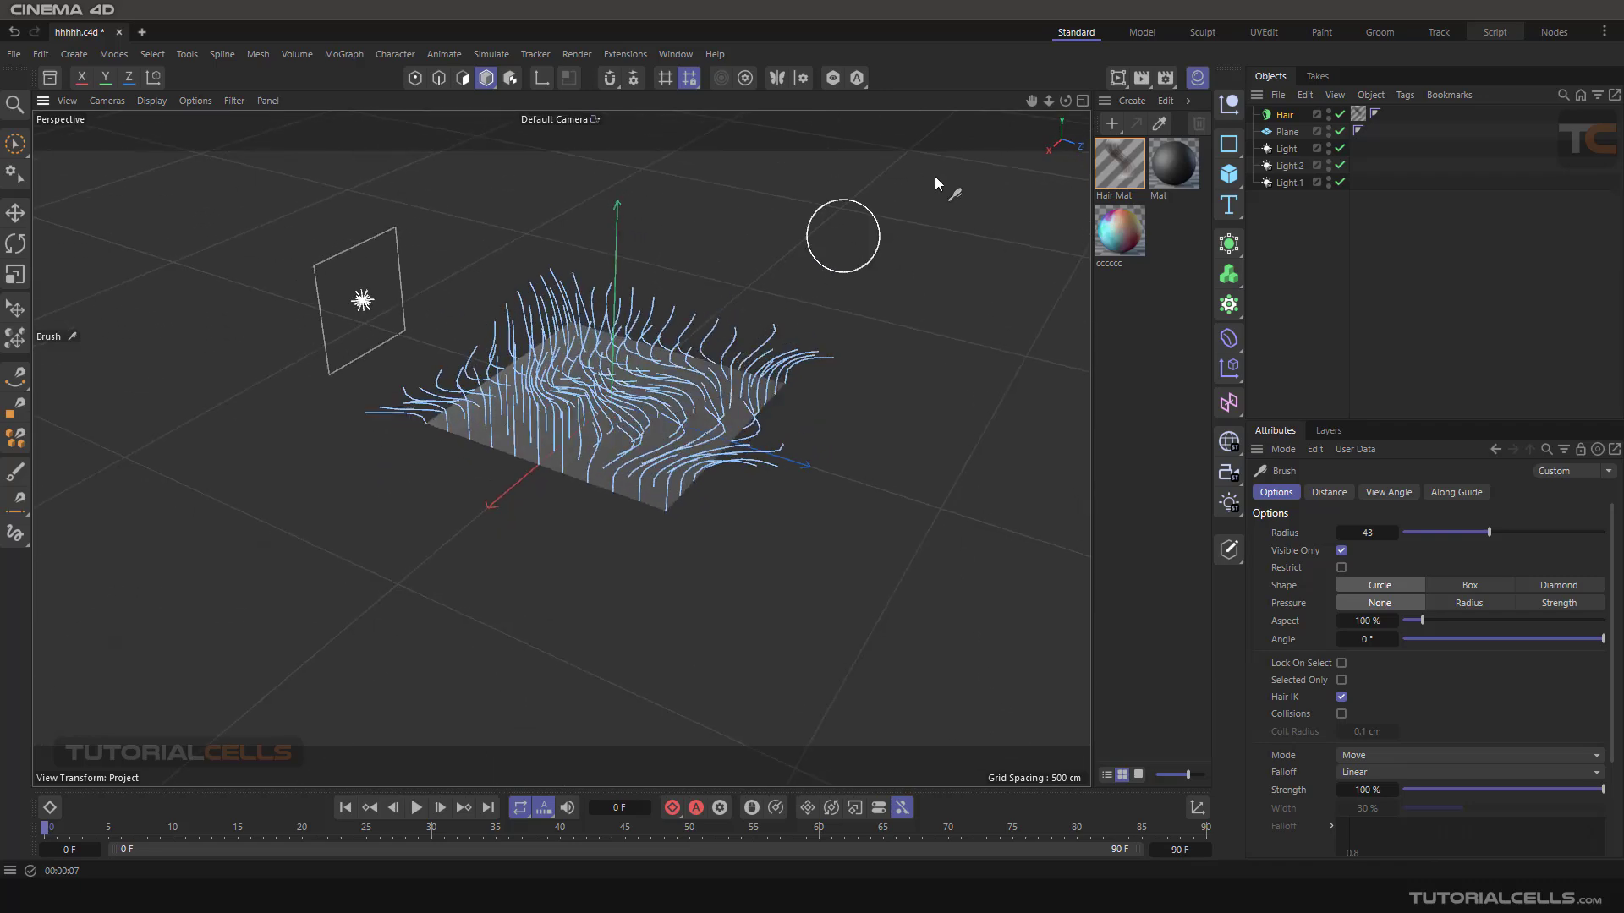
- Preview the brushed hair close up in the interactive render region at lower quality, and switch to the Move tool
click(1117, 78)
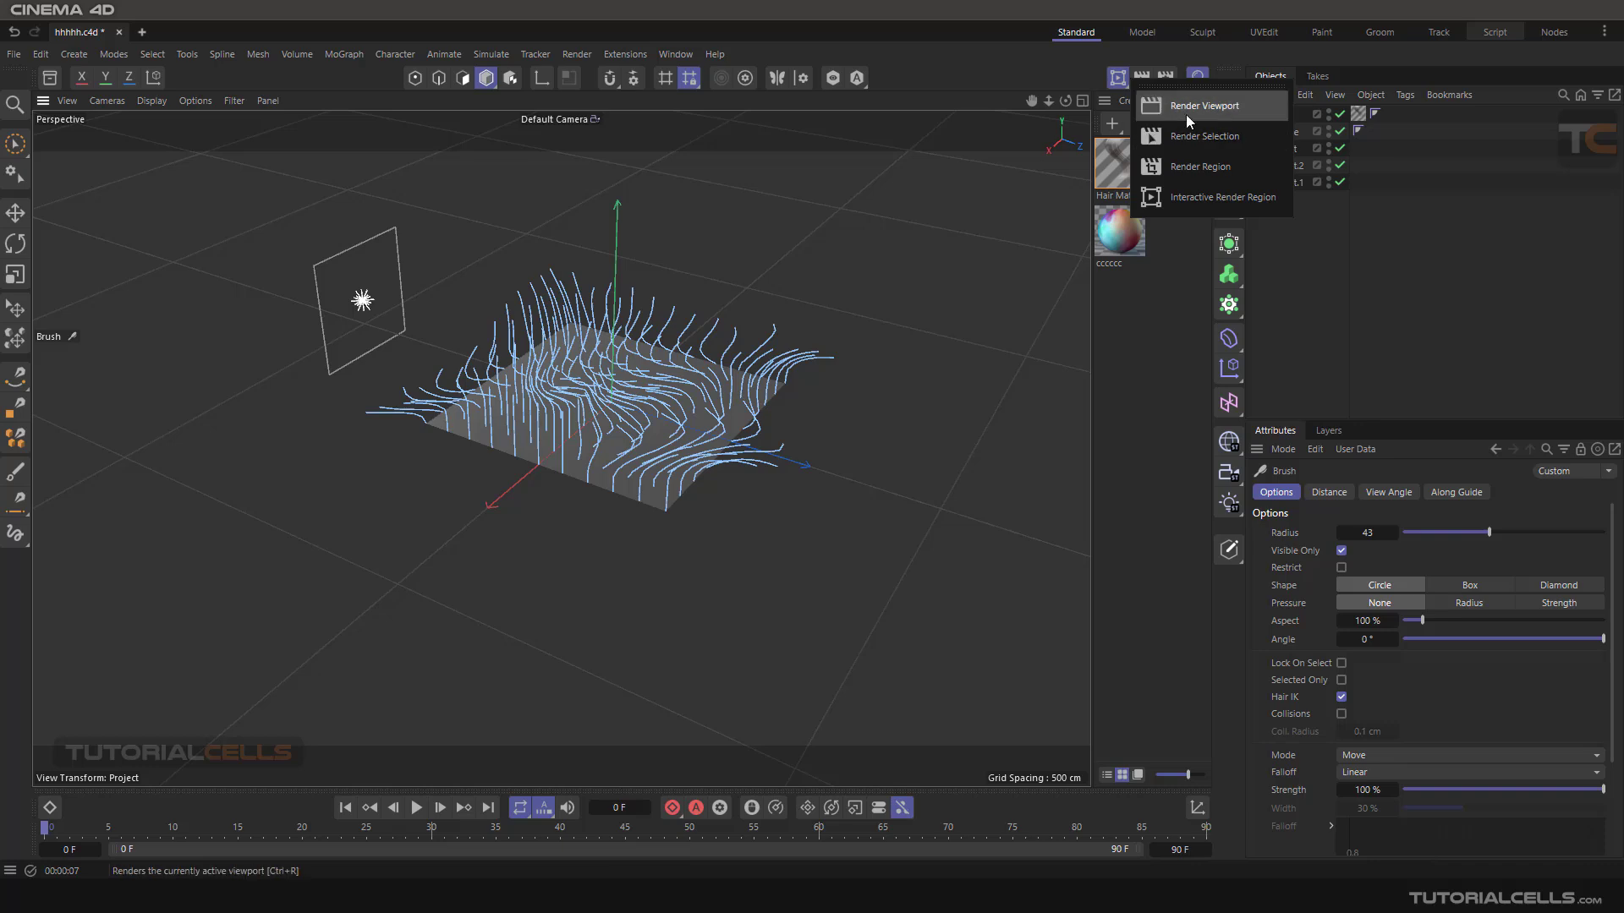
click(1201, 197)
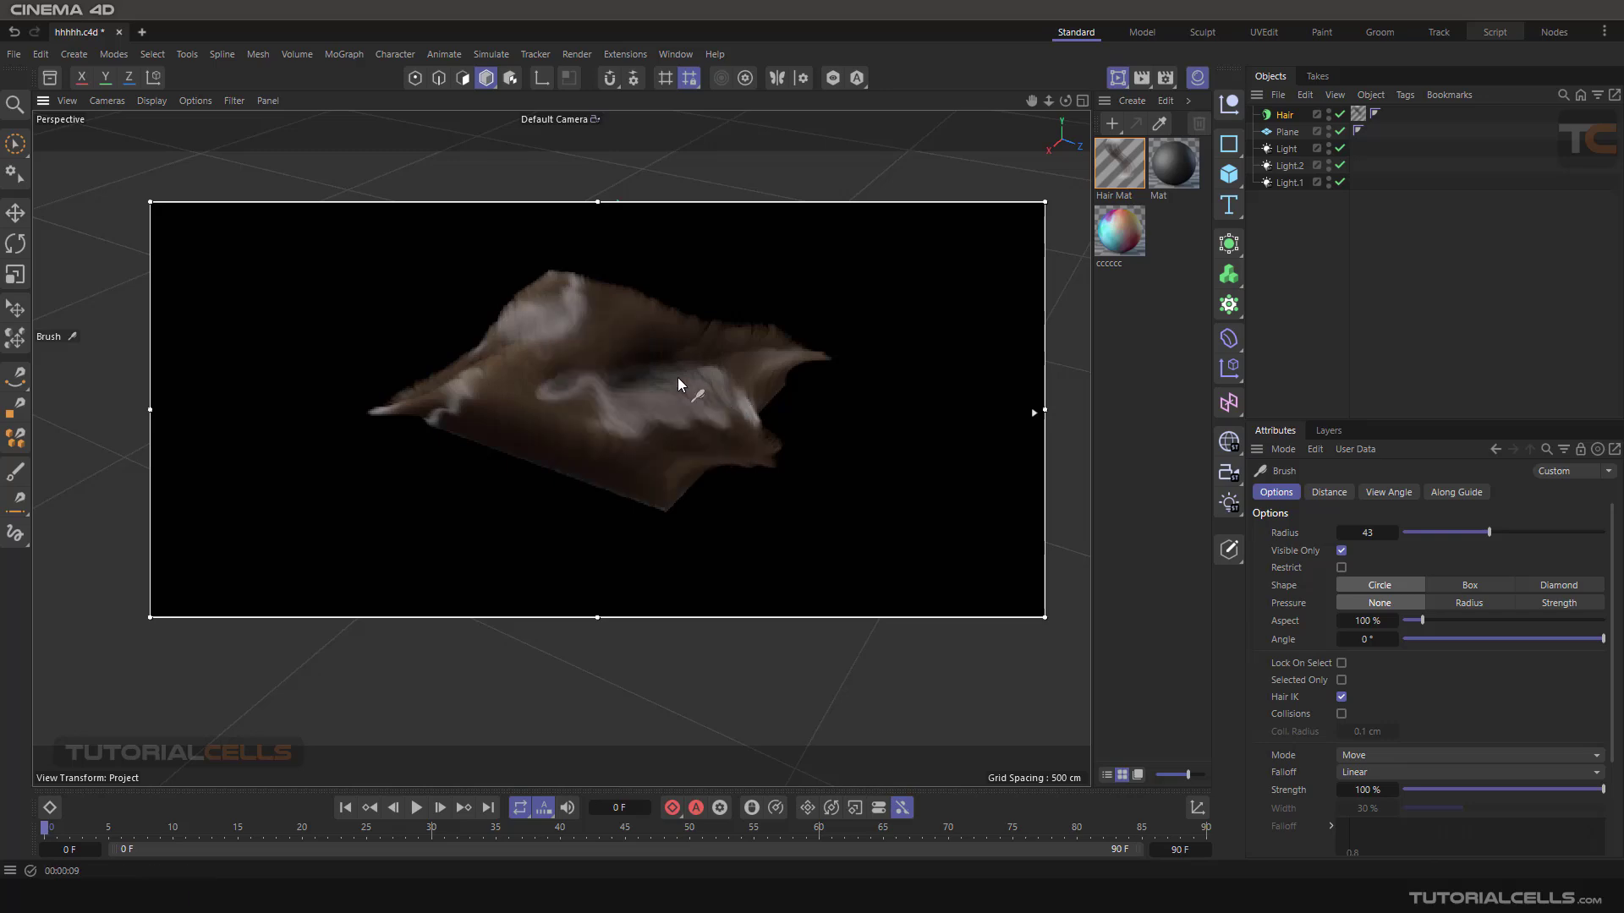
scroll(637, 405, up, 4)
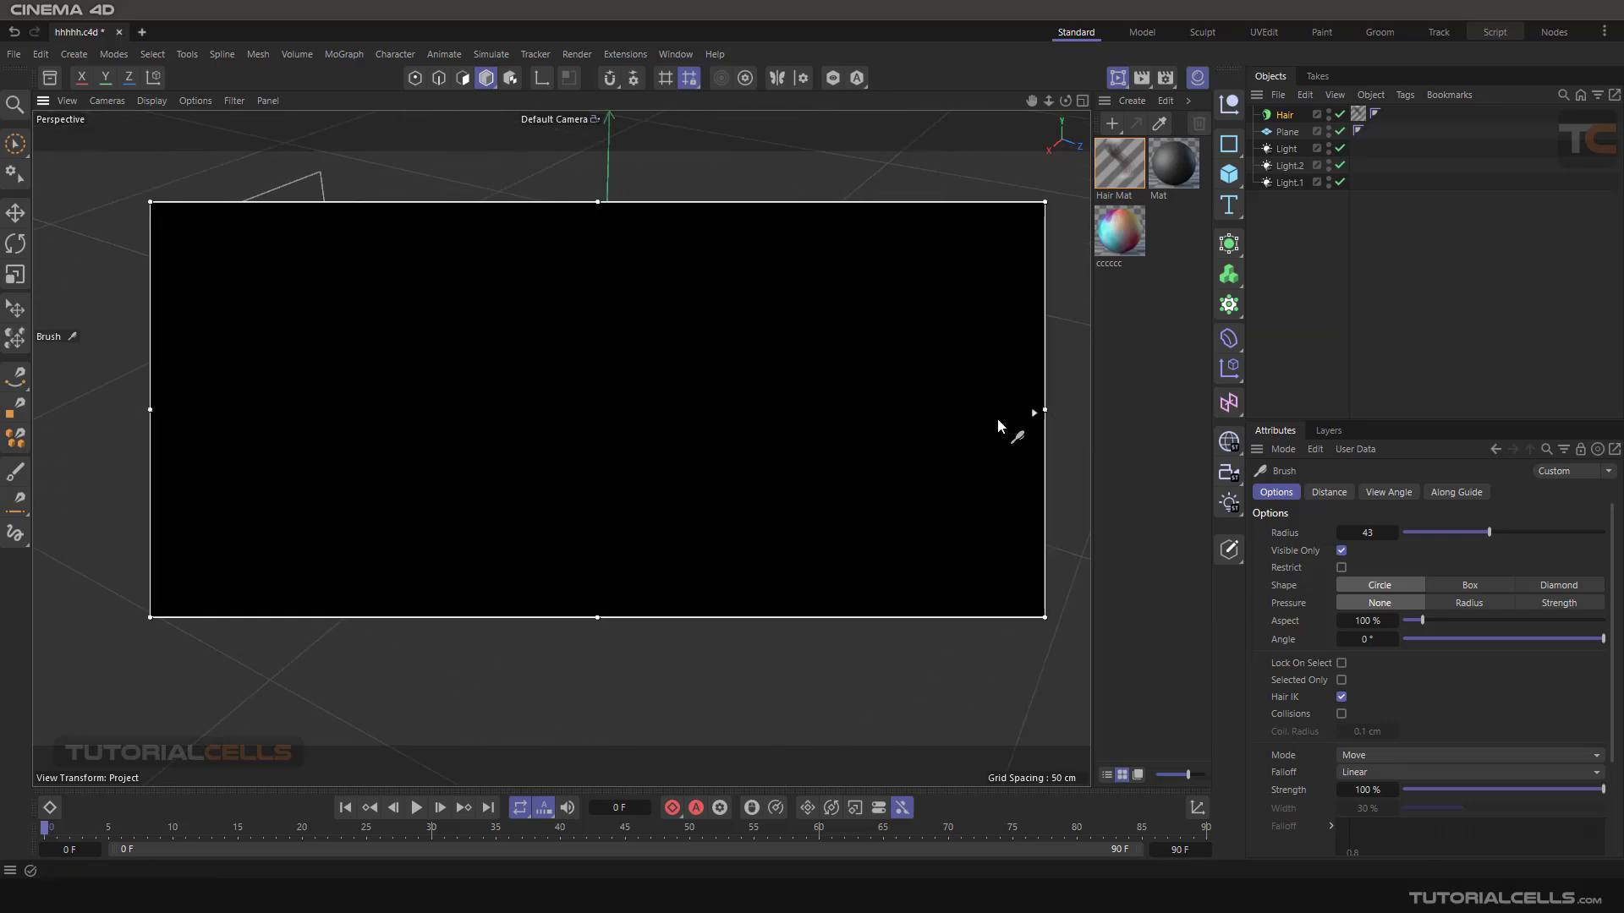
drag(1034, 414, 1038, 478)
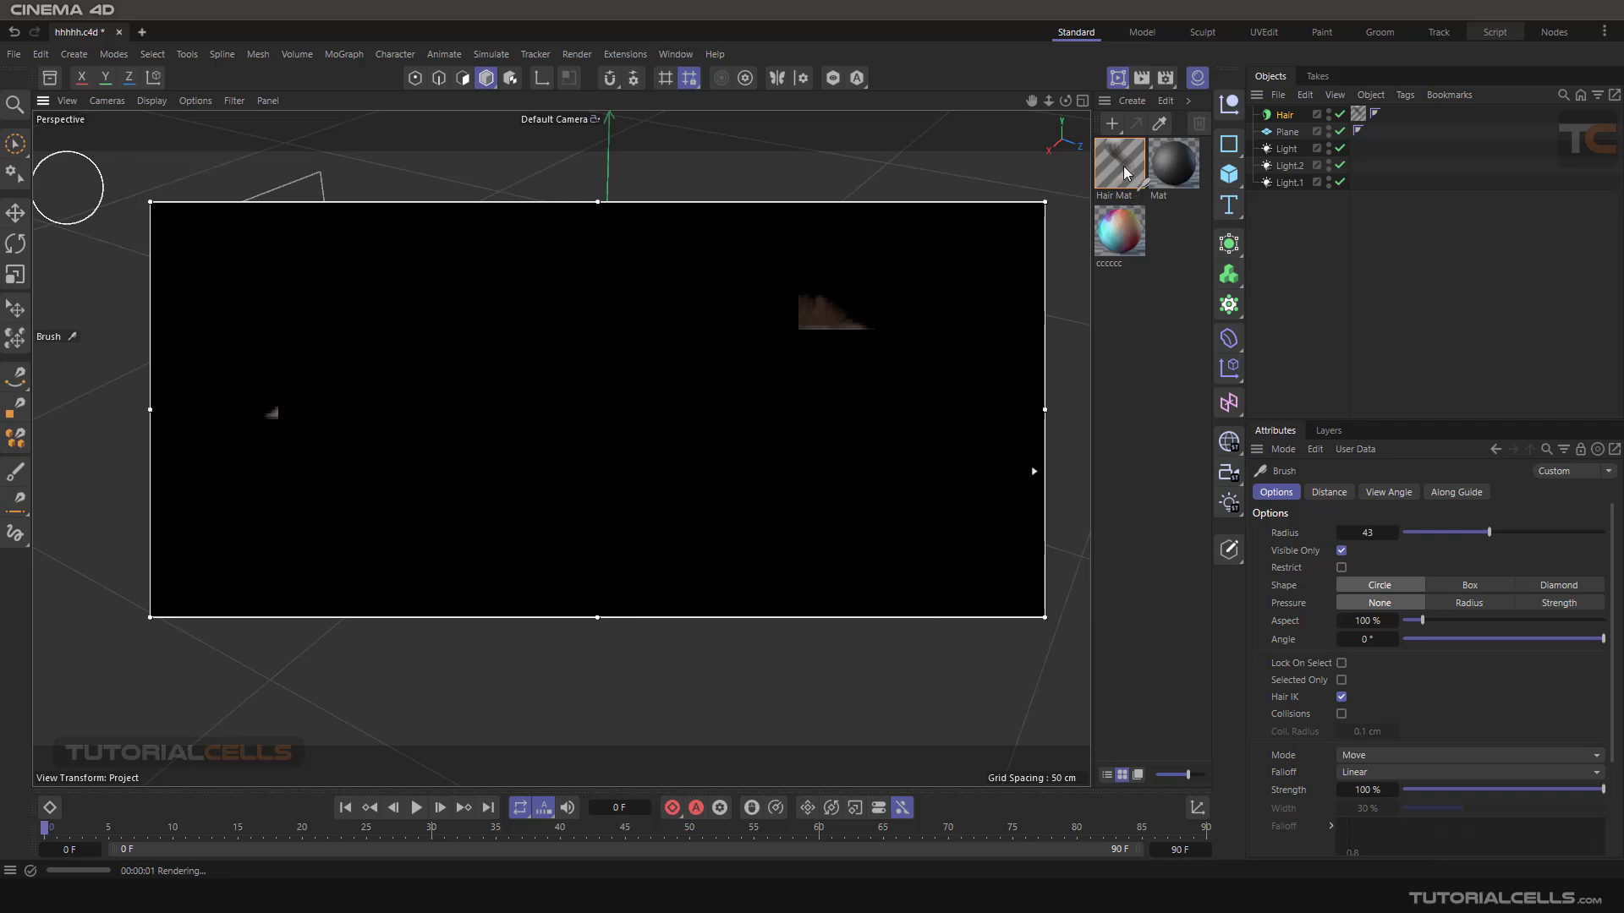
key(e)
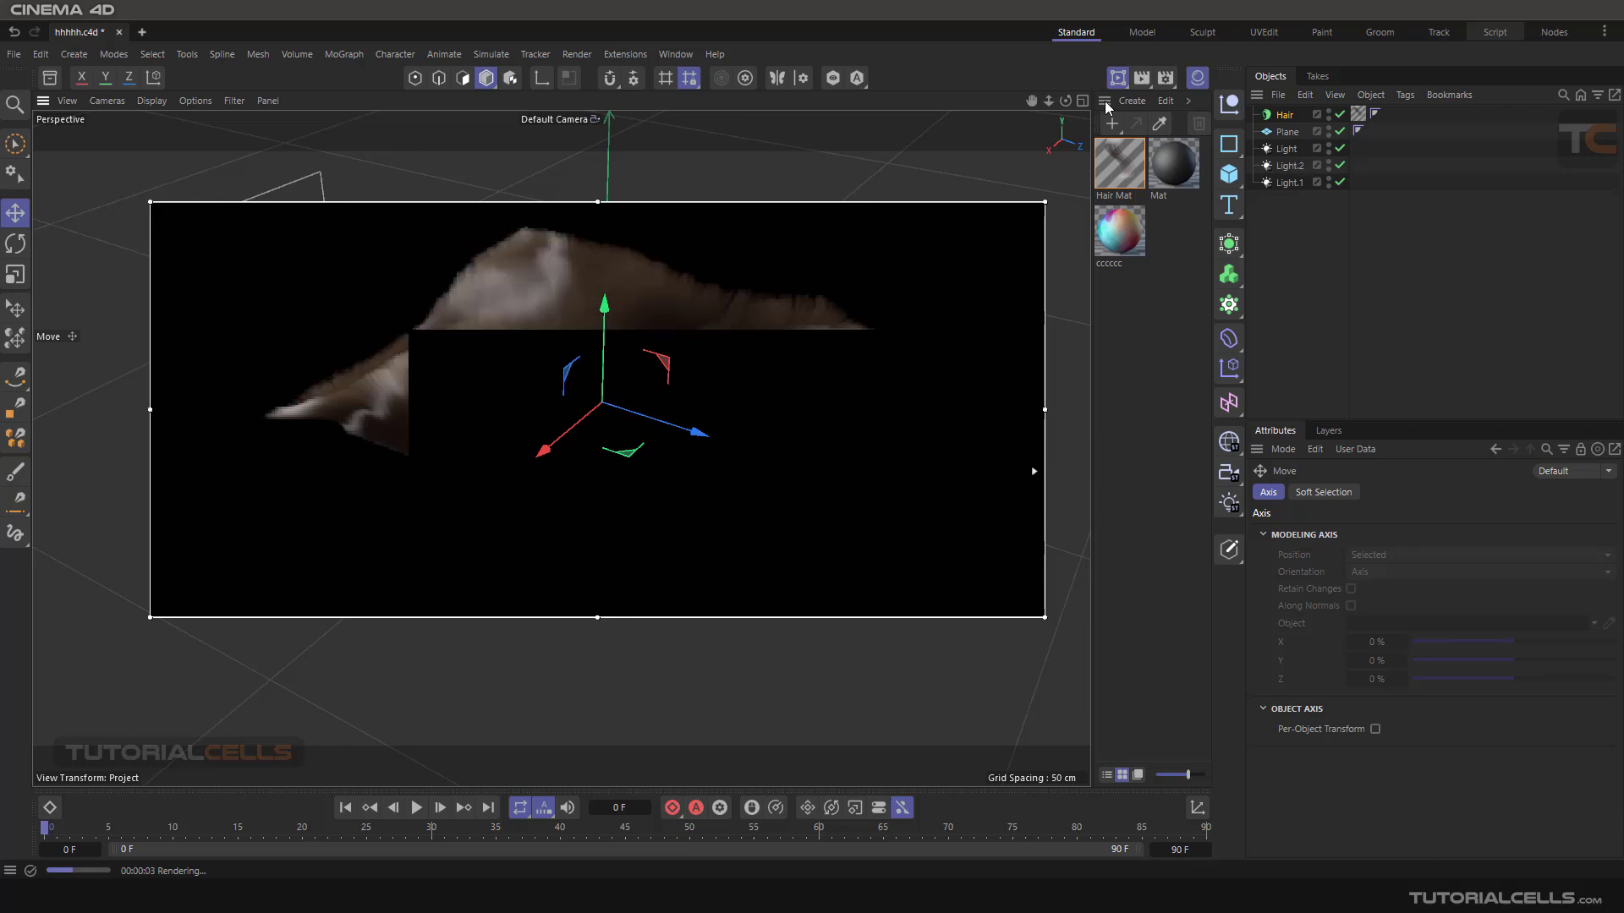
- Set the shadow type of all three lights to None and render the hair again in the interactive region at higher quality
click(1287, 148)
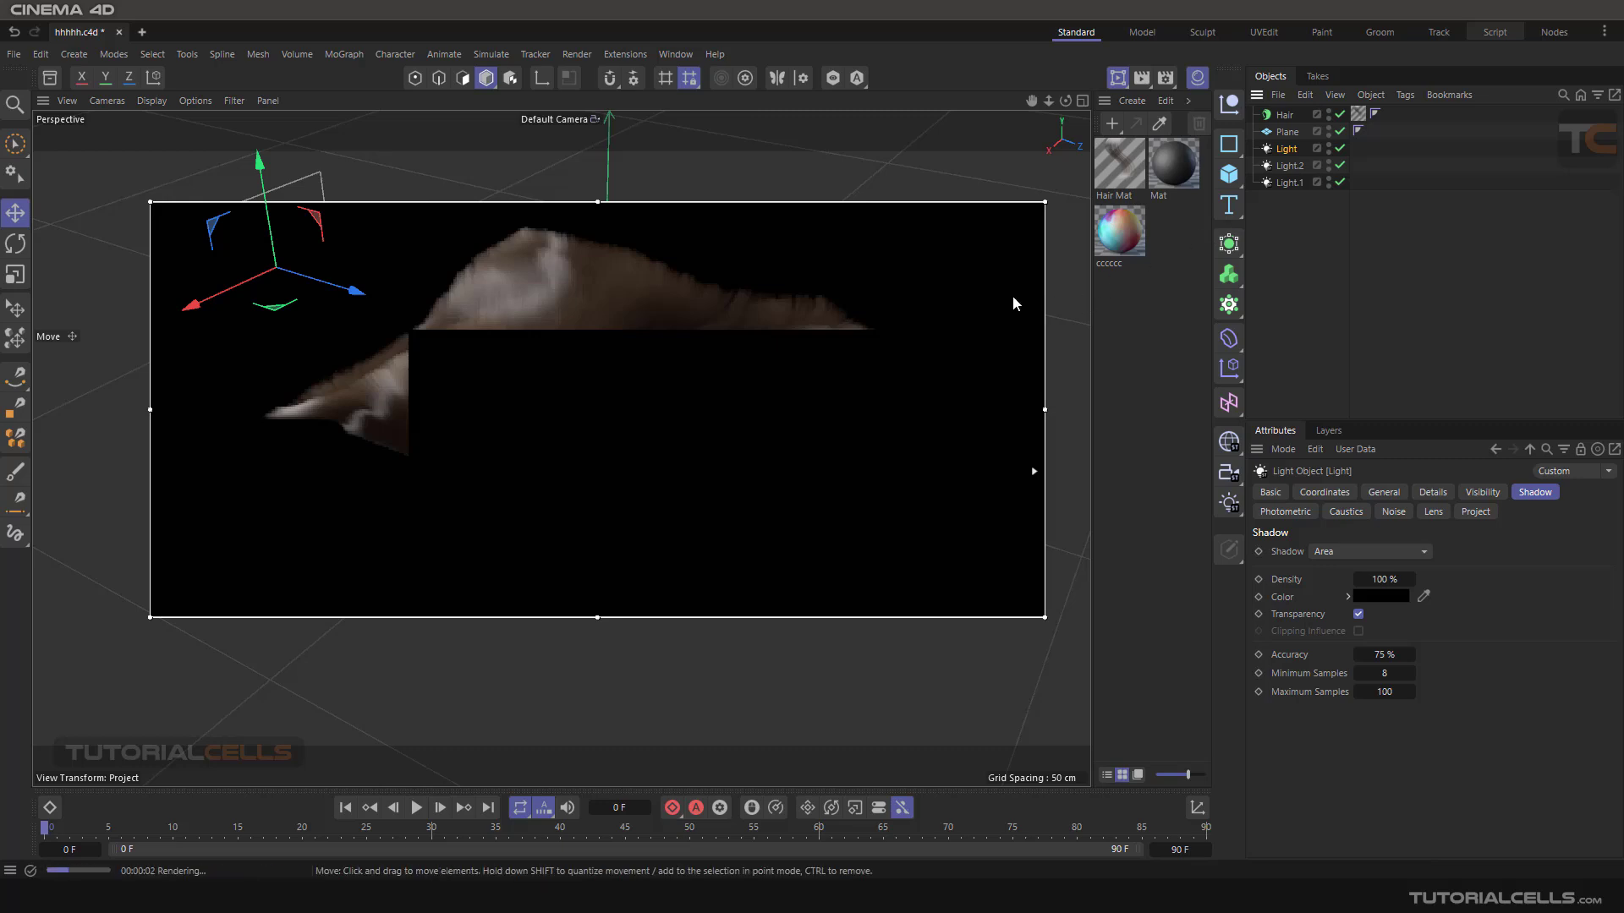
click(1119, 85)
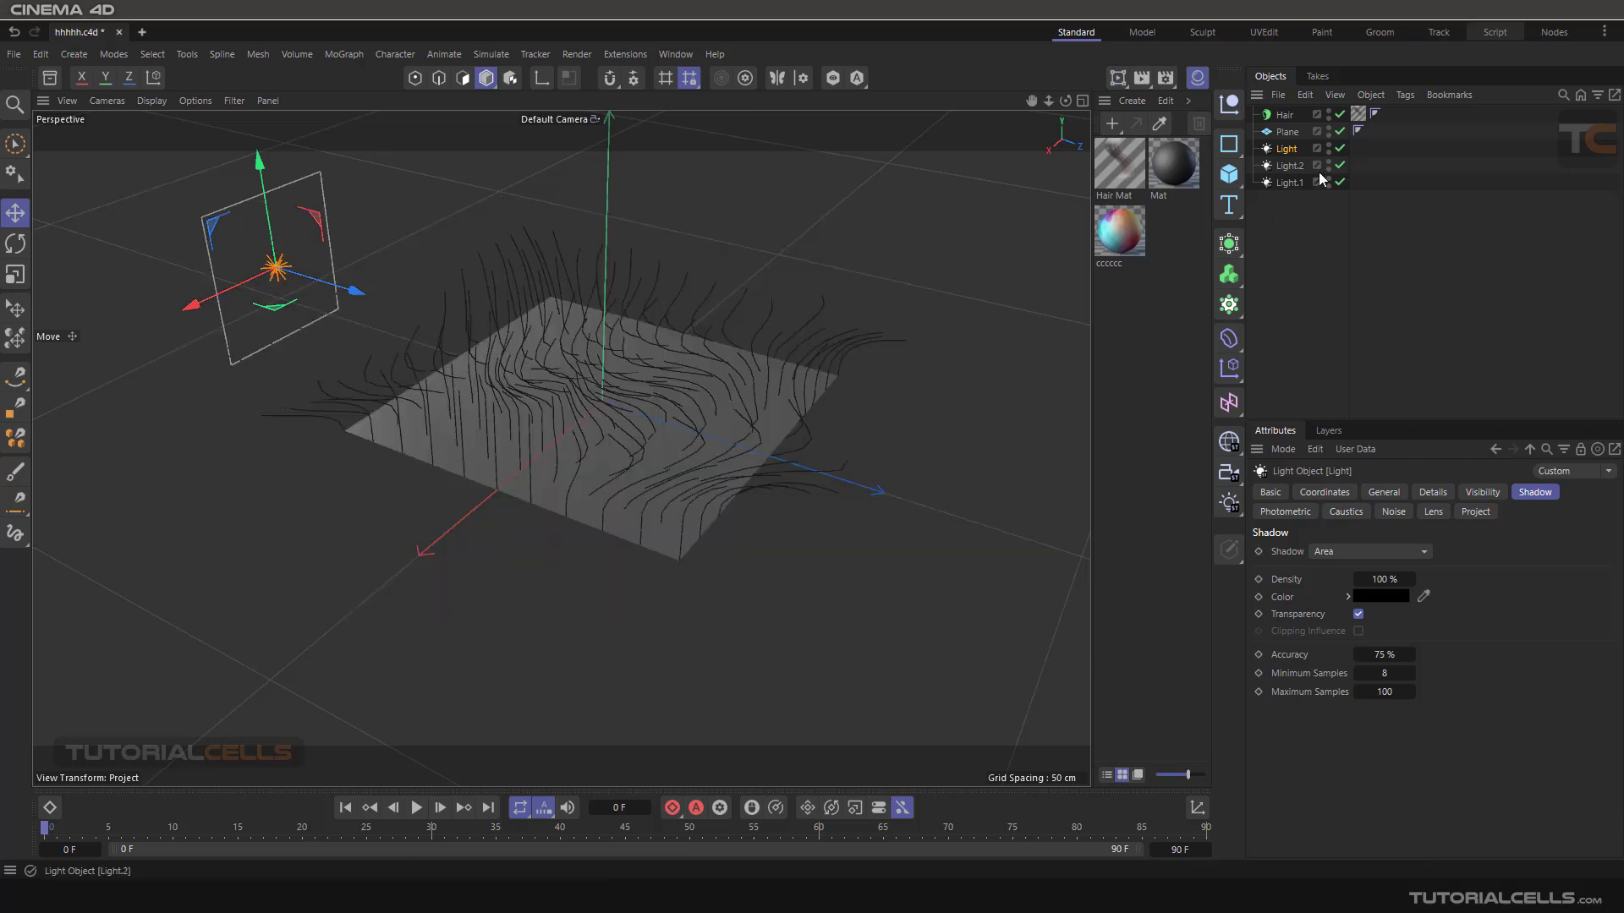
shift+click(1290, 183)
click(1353, 550)
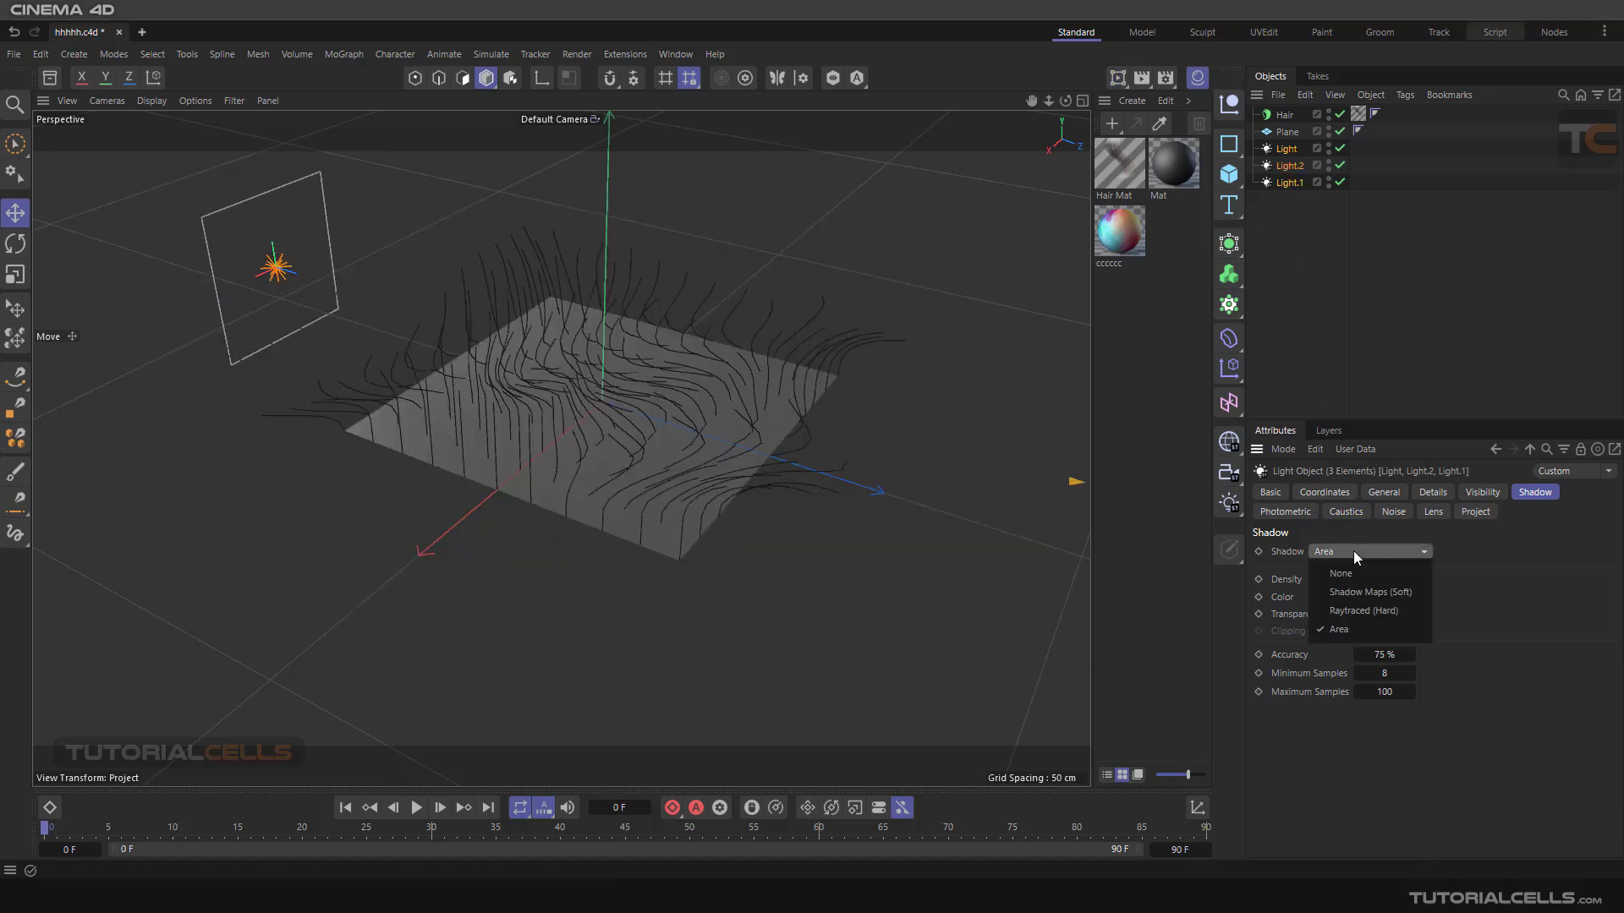
click(1362, 572)
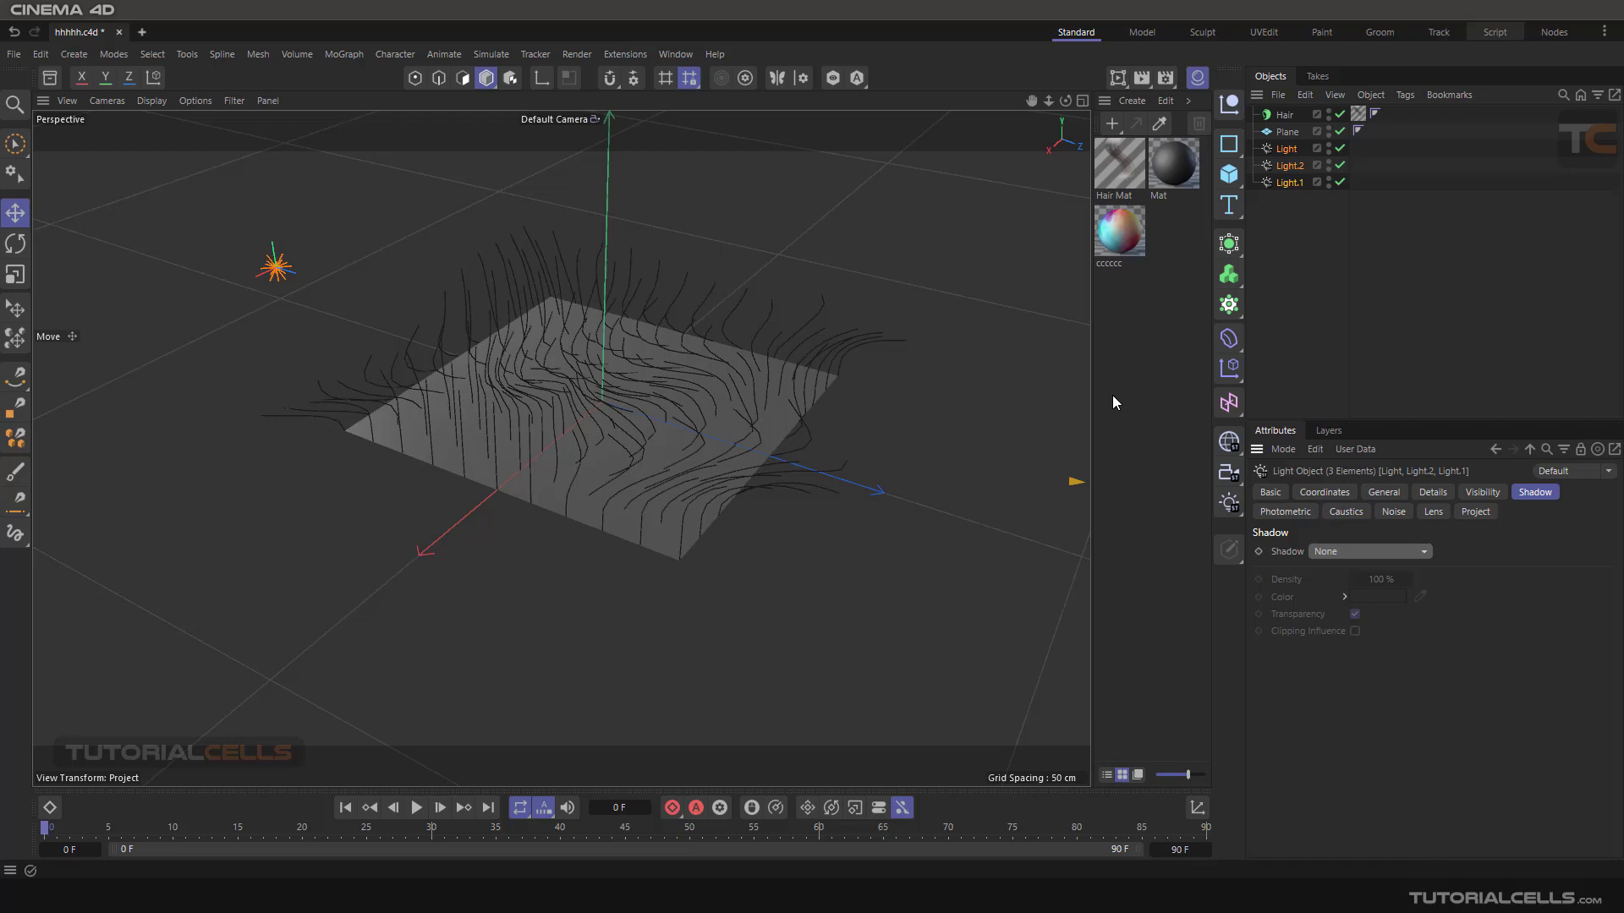
click(1122, 84)
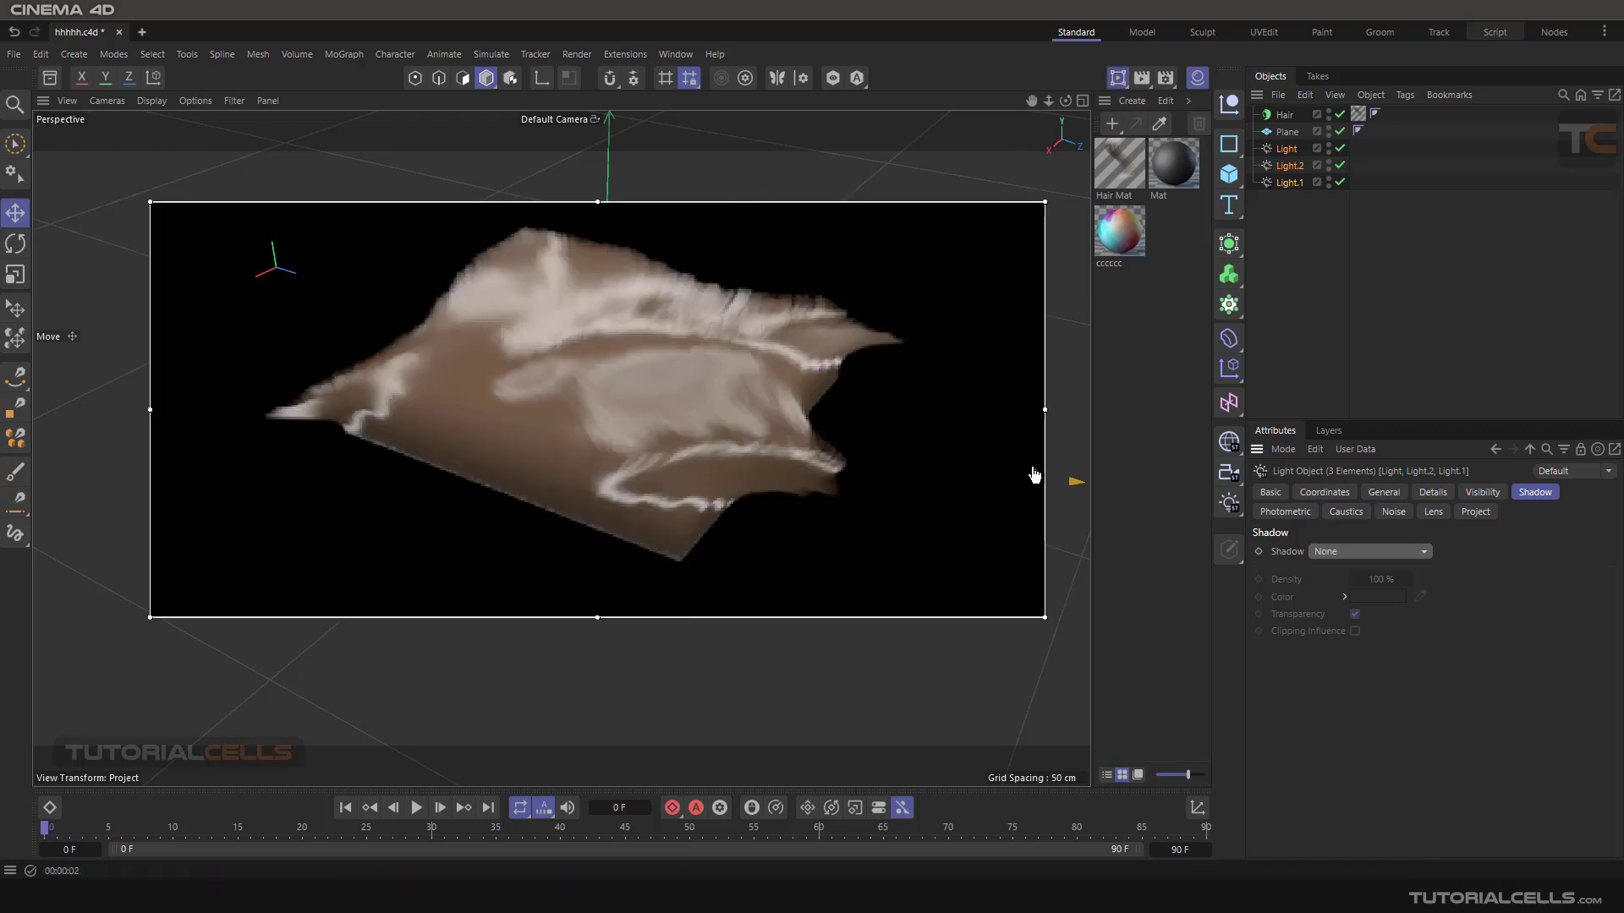
drag(1033, 476, 1033, 376)
- Open the Hair Mat material and set its primary specular color to pink with hue 310° and saturation 89%
click(1117, 178)
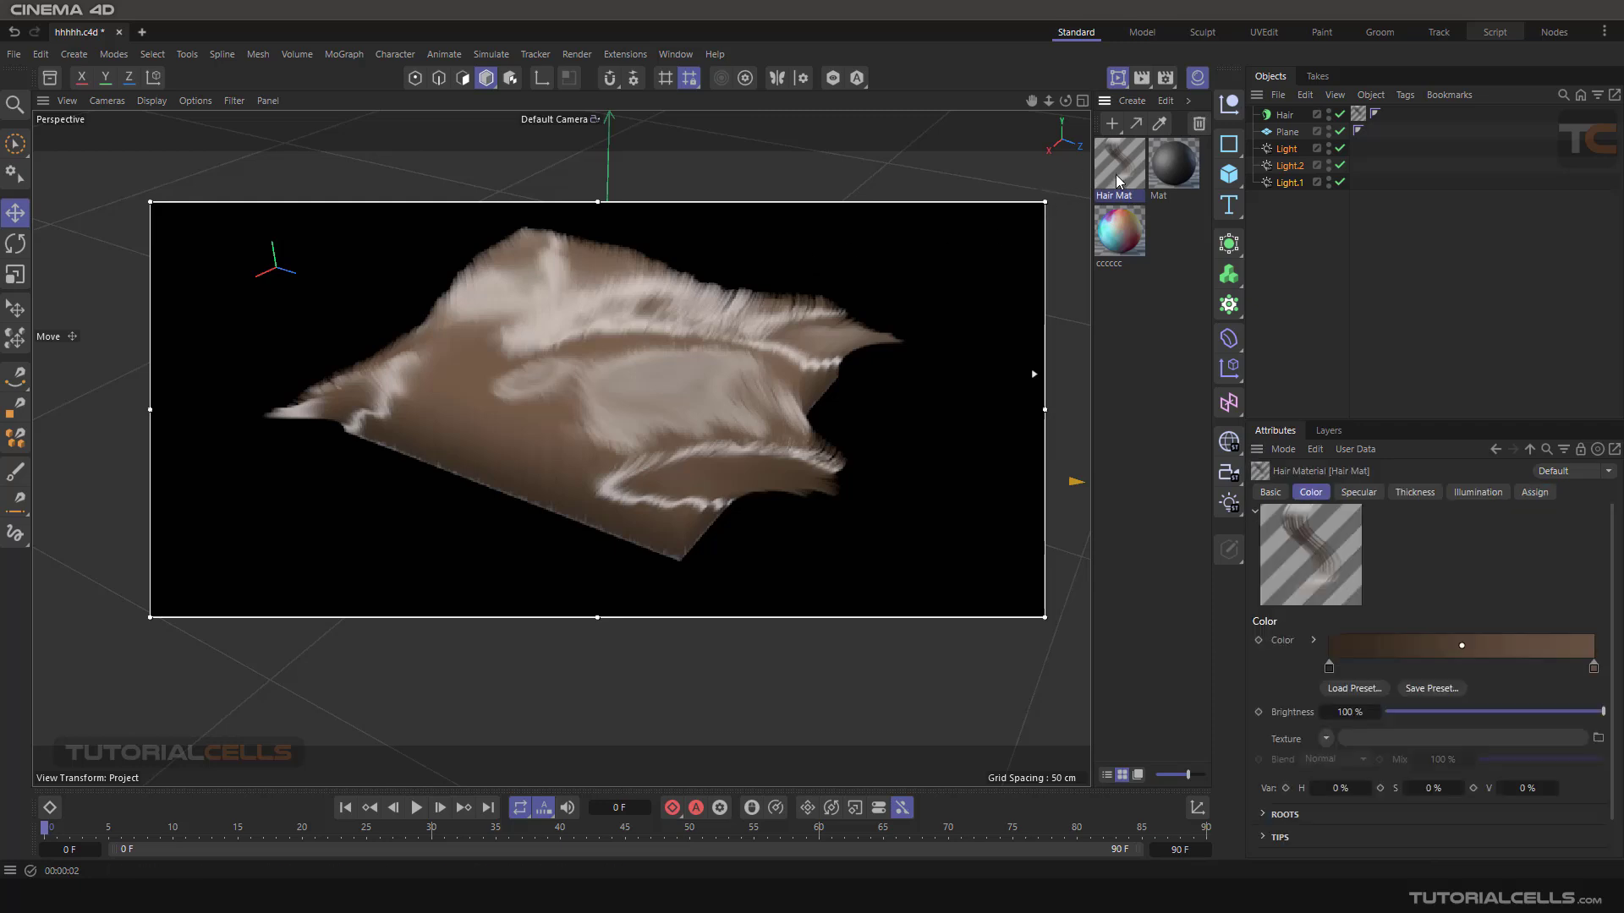
double_click(1122, 161)
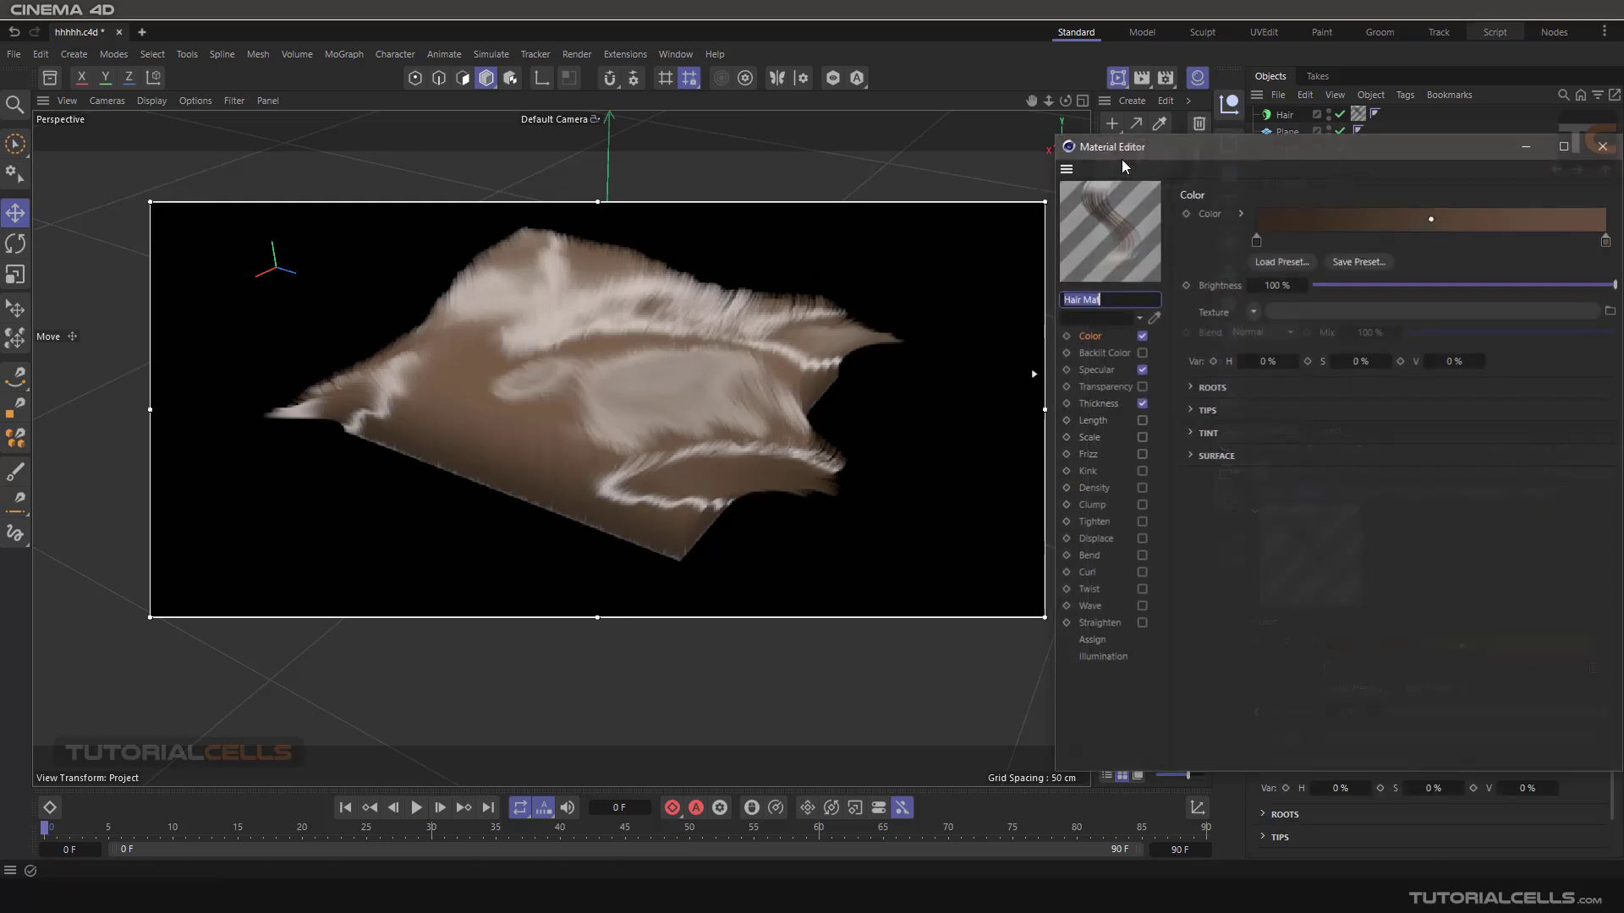
drag(1130, 150, 971, 110)
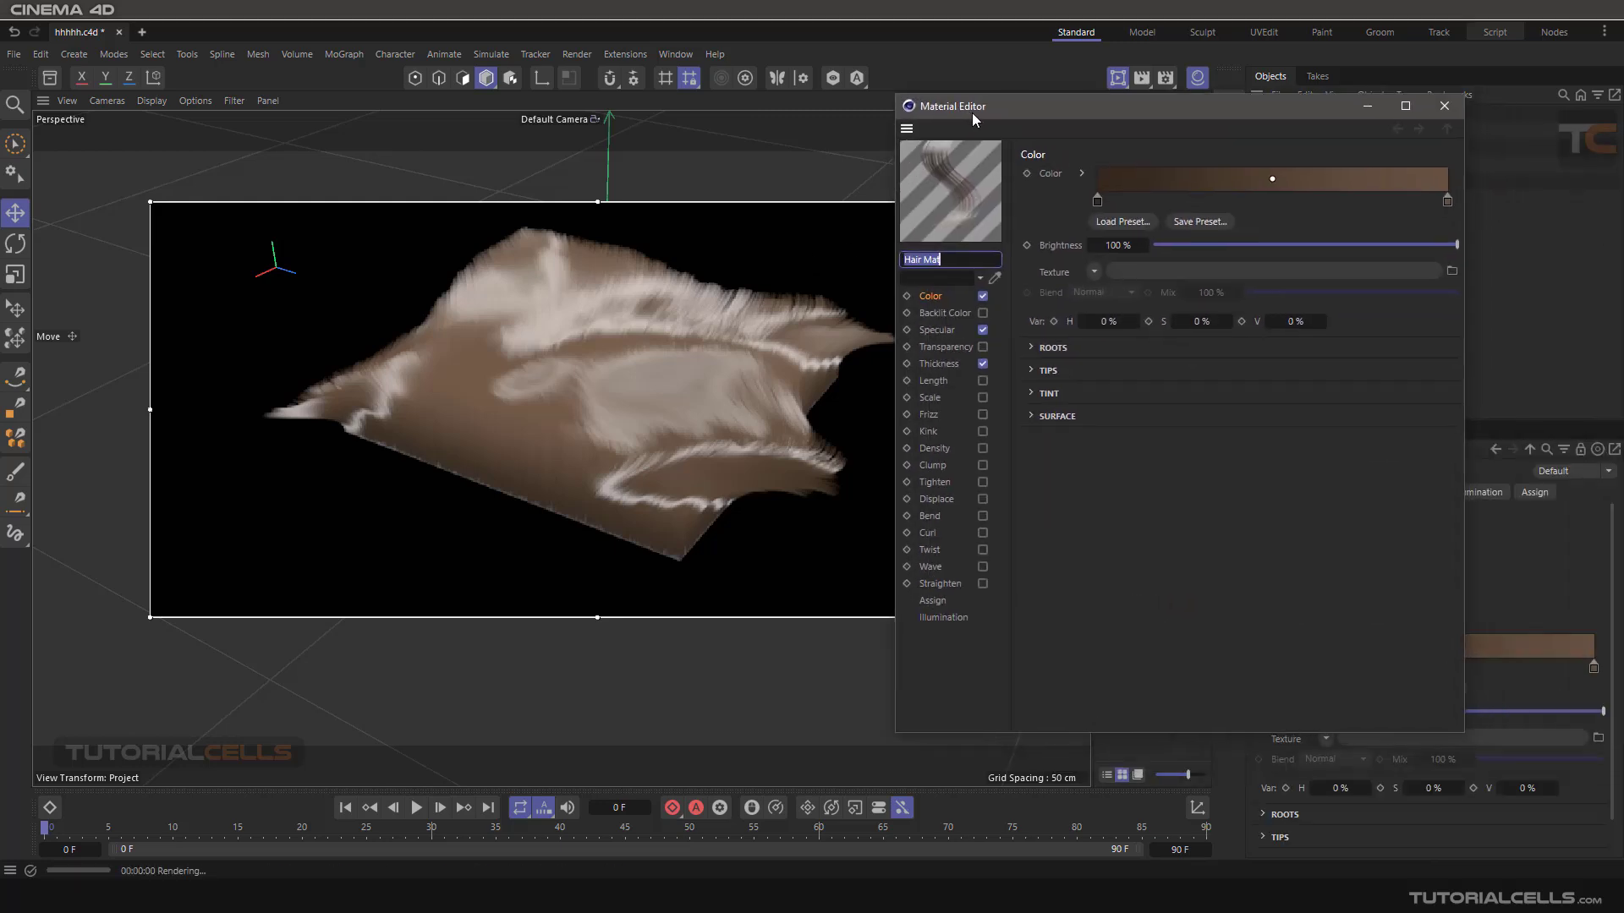
click(939, 329)
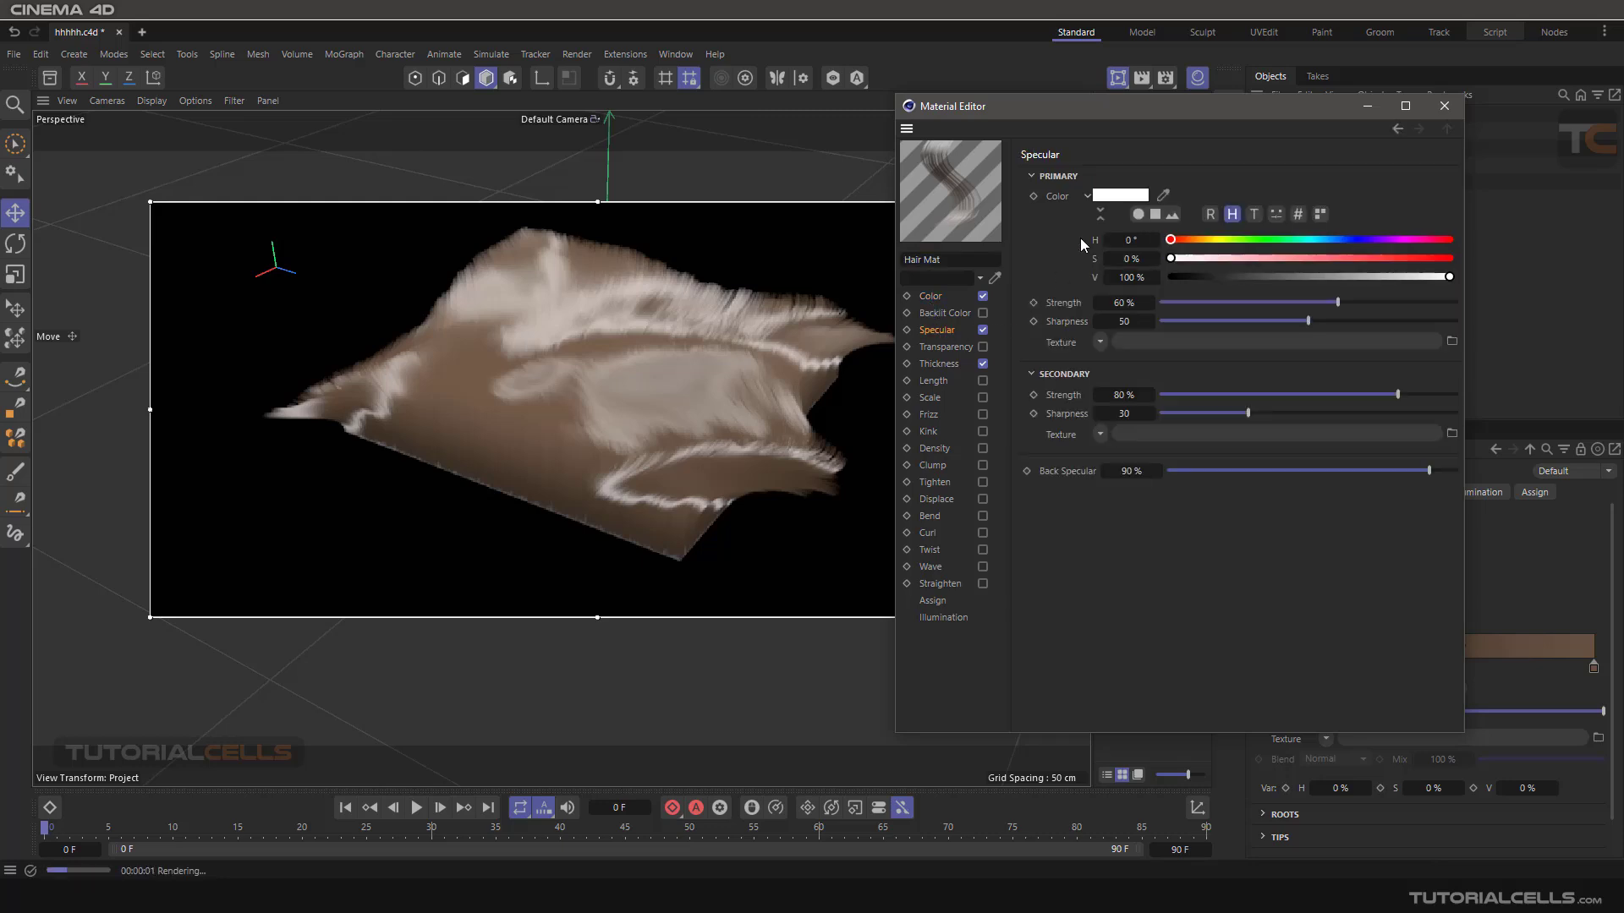
drag(1371, 239, 1411, 240)
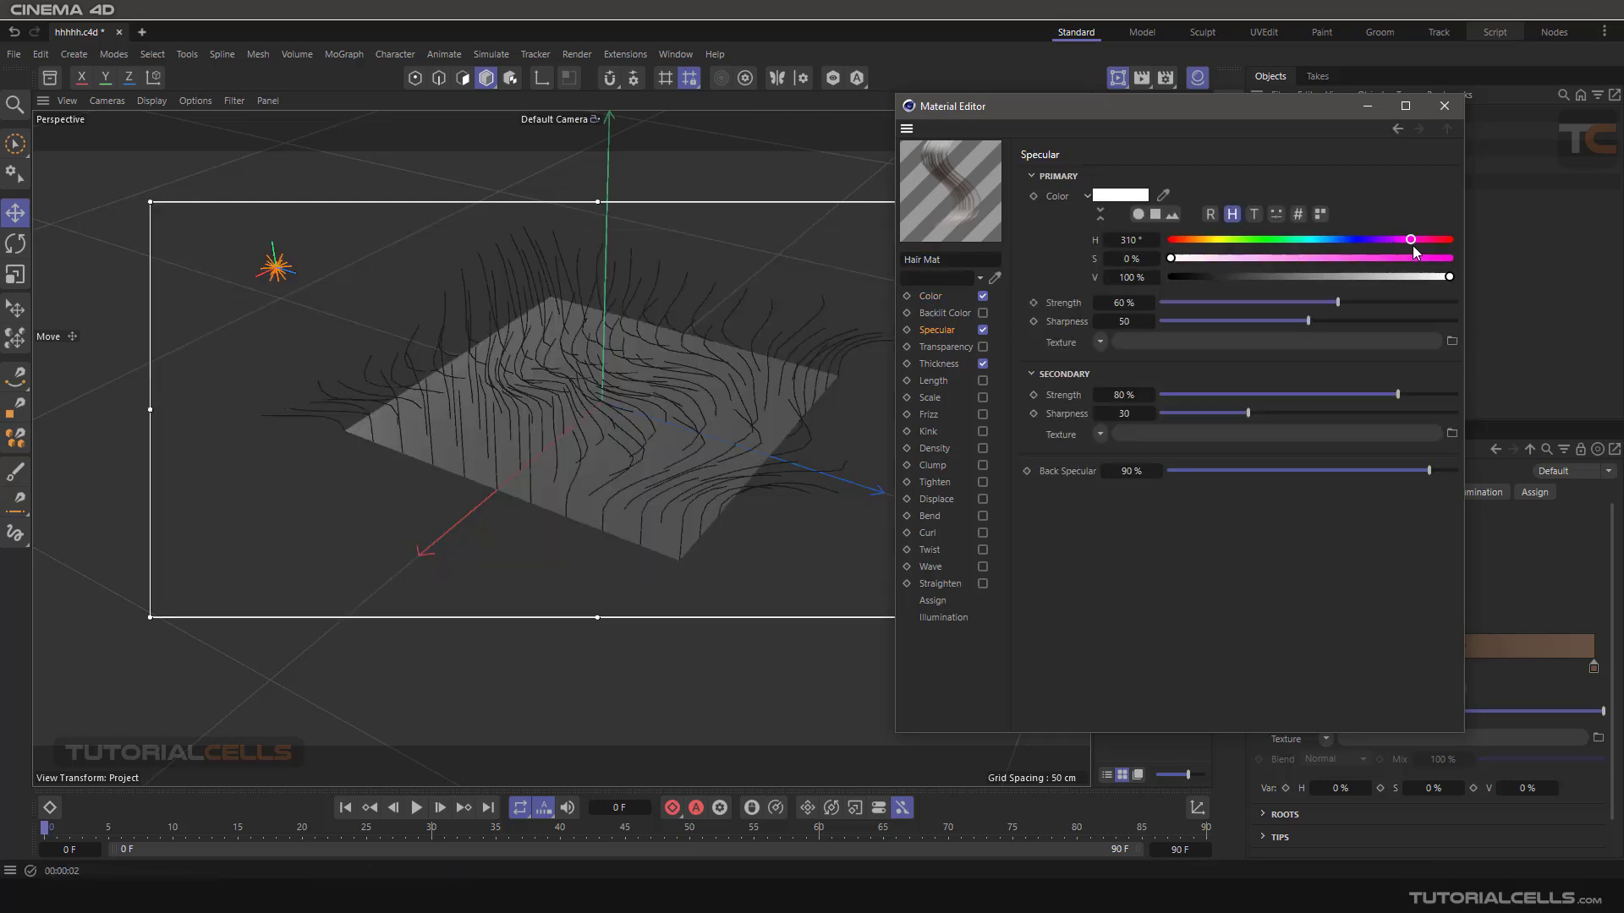
click(1419, 258)
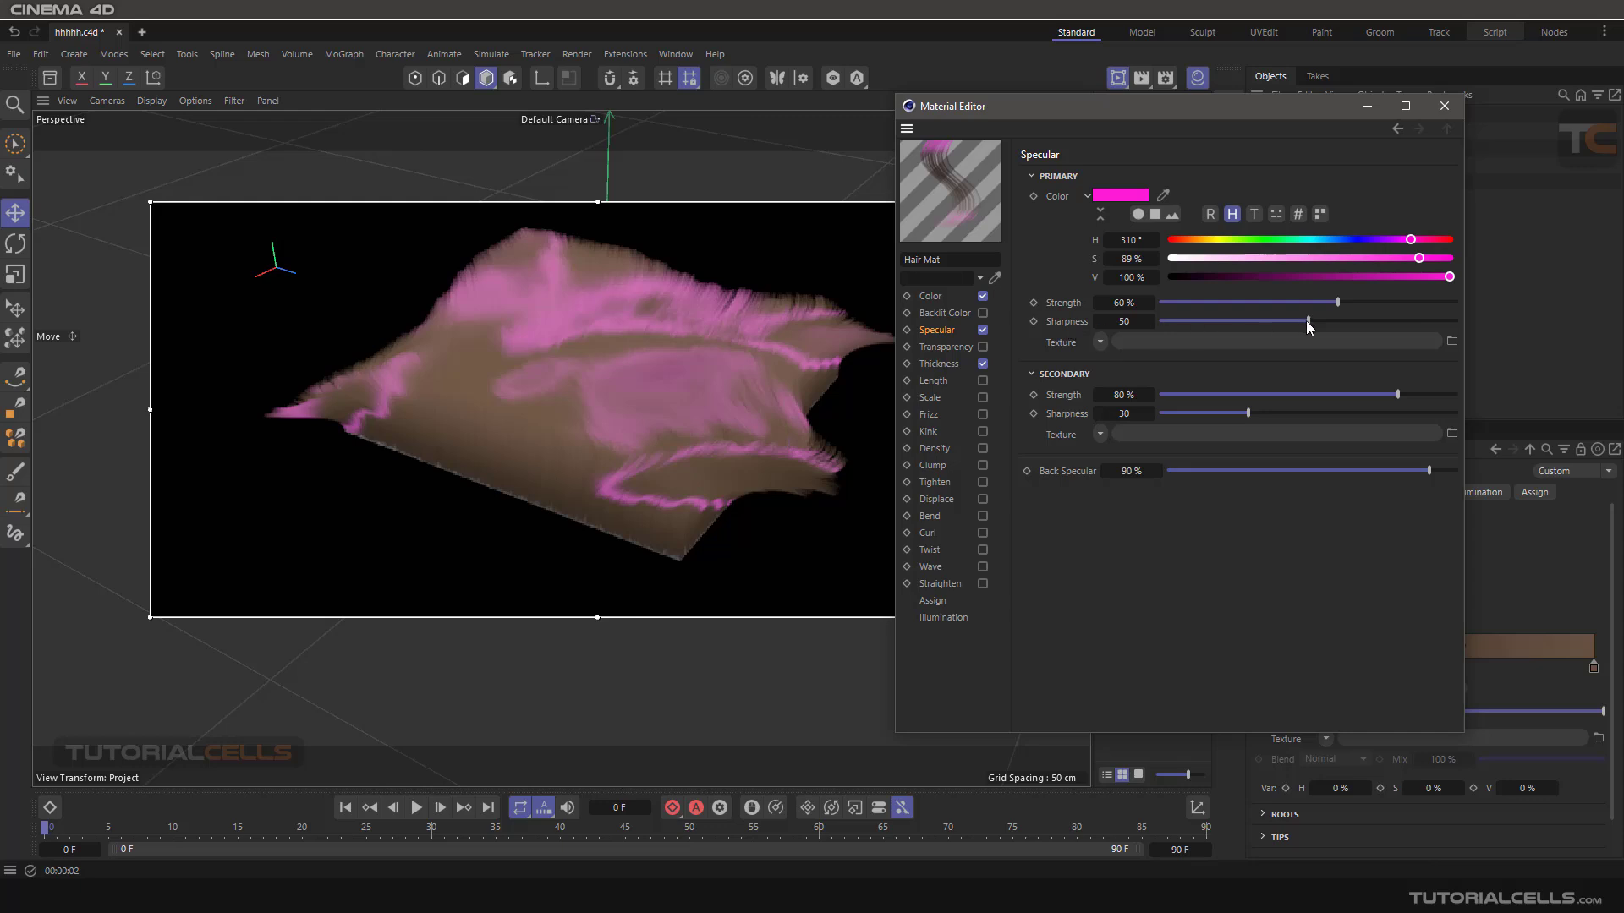
- Try primary specular sharpness values of 0, 46 and 82, and reset sharpness to 50 and strength to 60%
drag(1306, 322, 1160, 321)
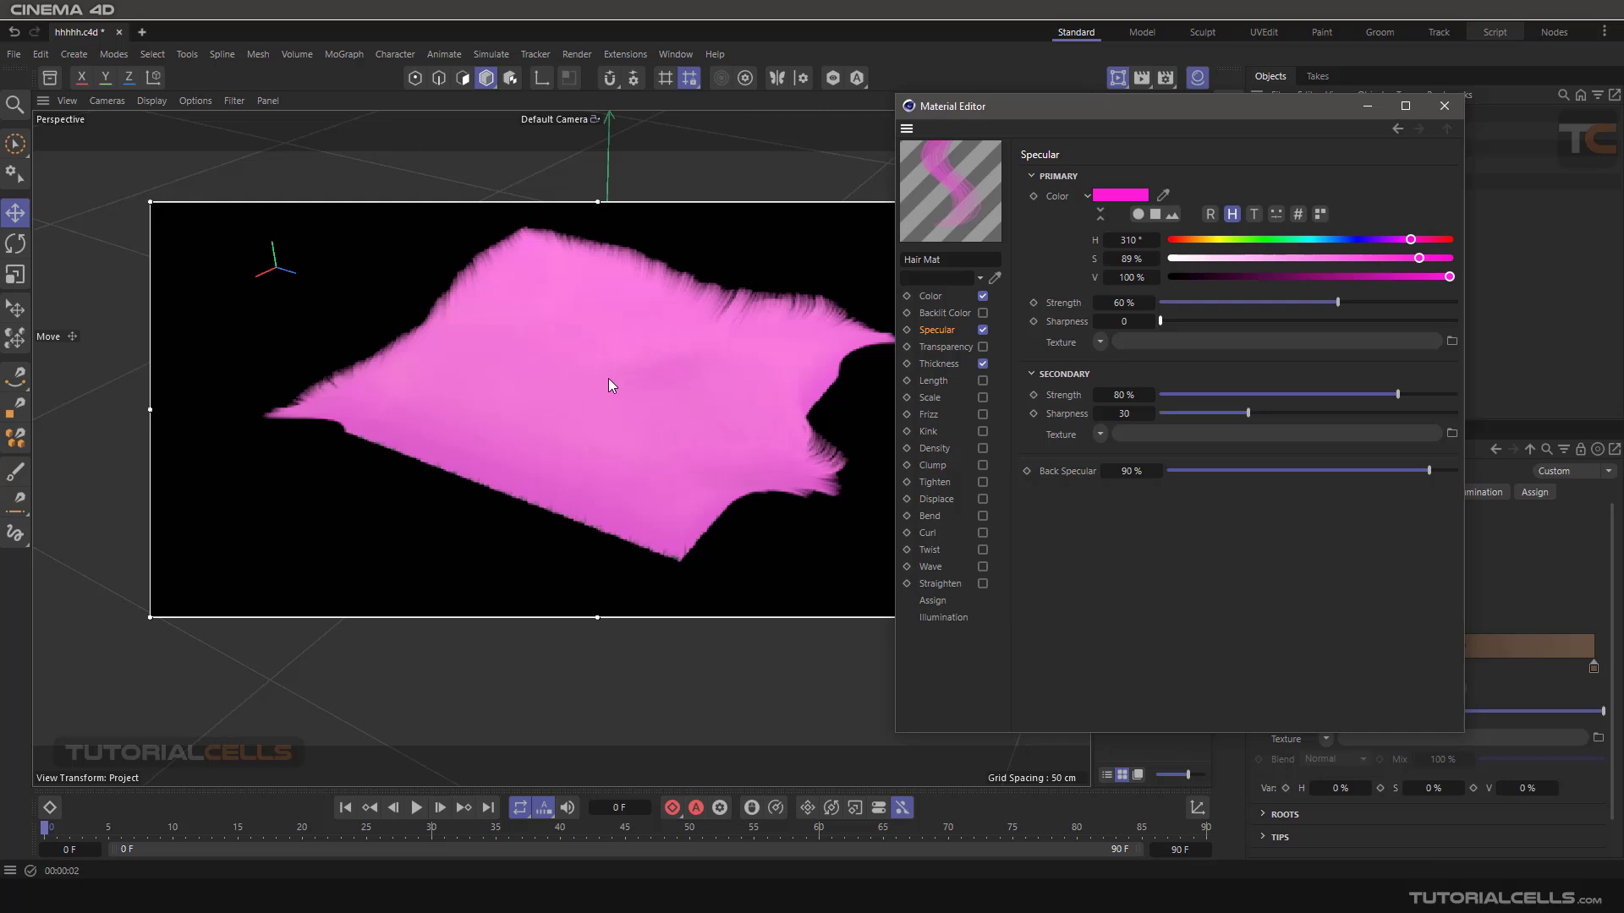
click(1067, 304)
drag(1195, 322, 1299, 321)
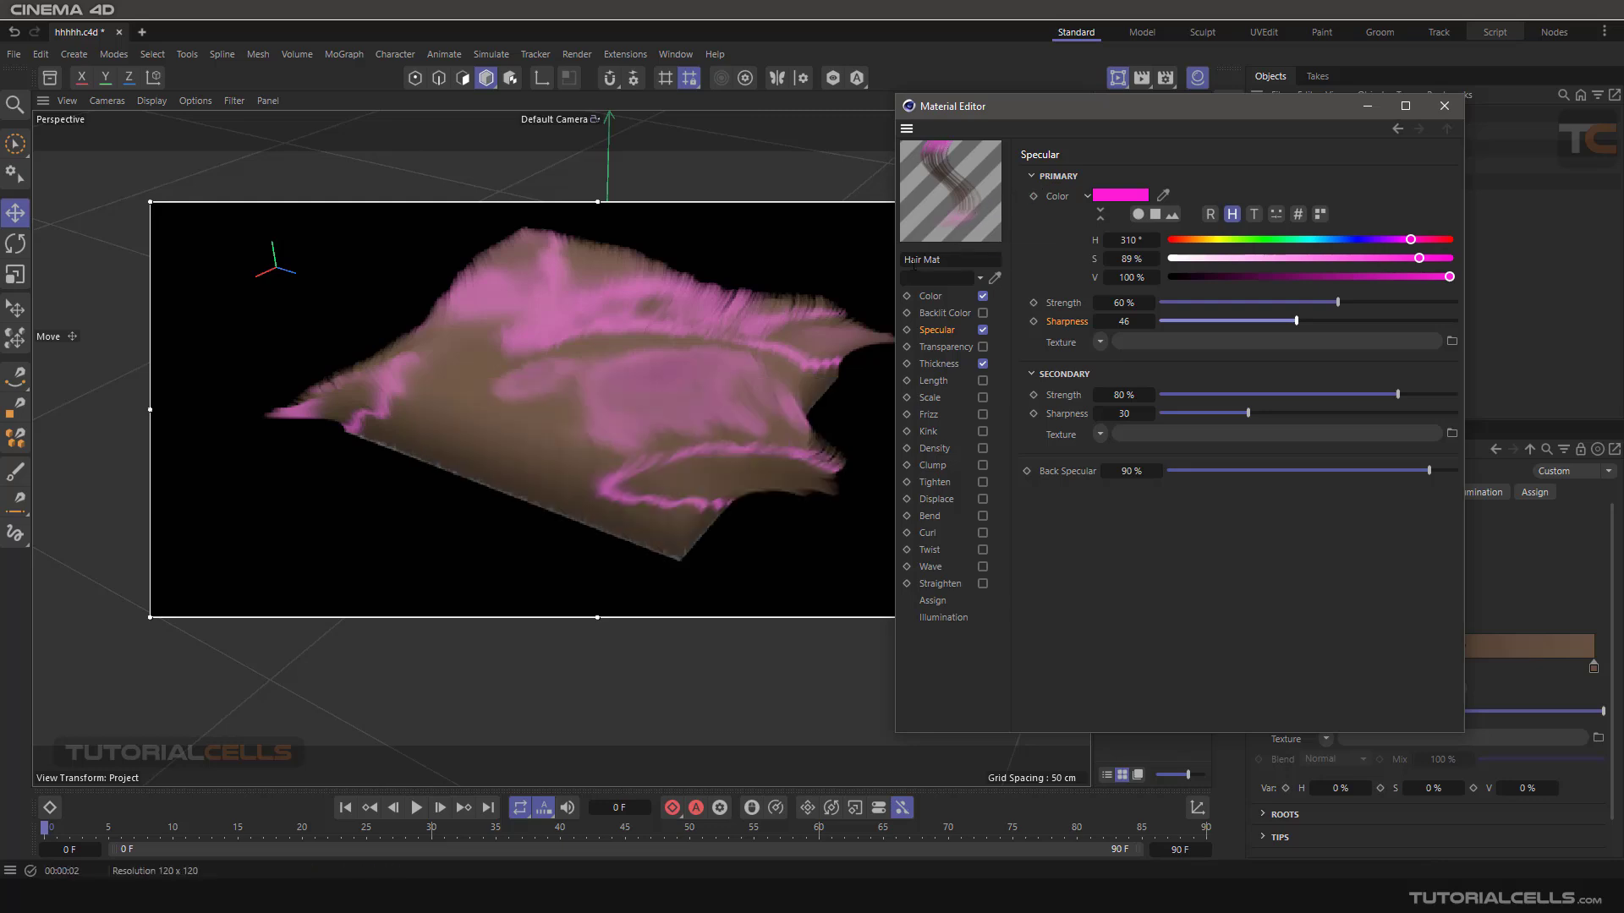
drag(1296, 321, 1335, 322)
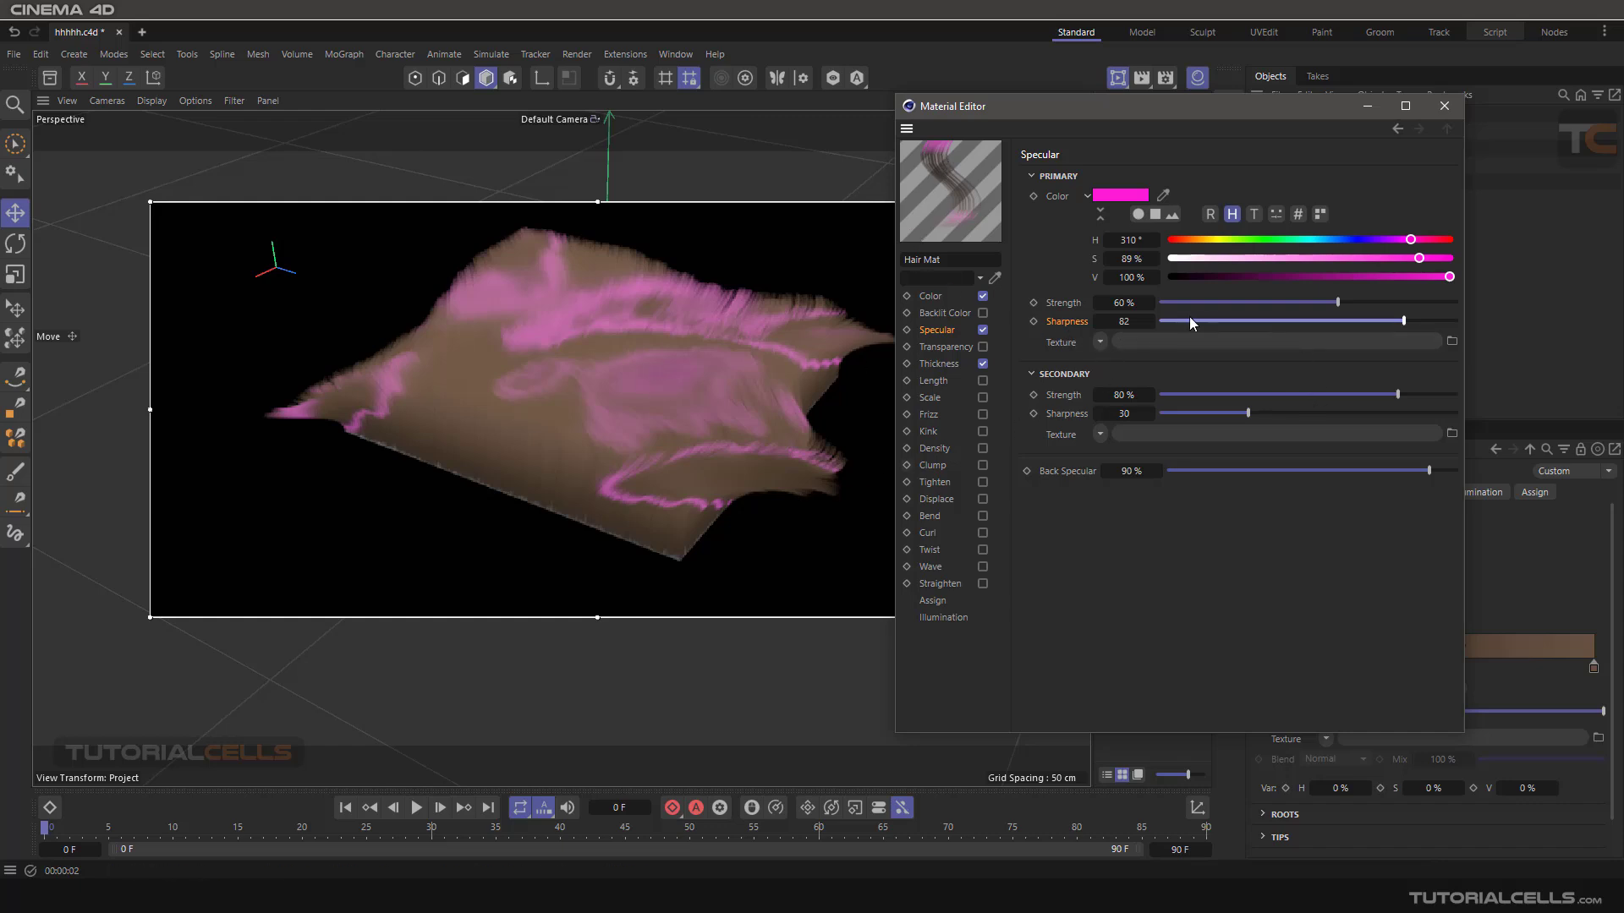
right_click(1150, 326)
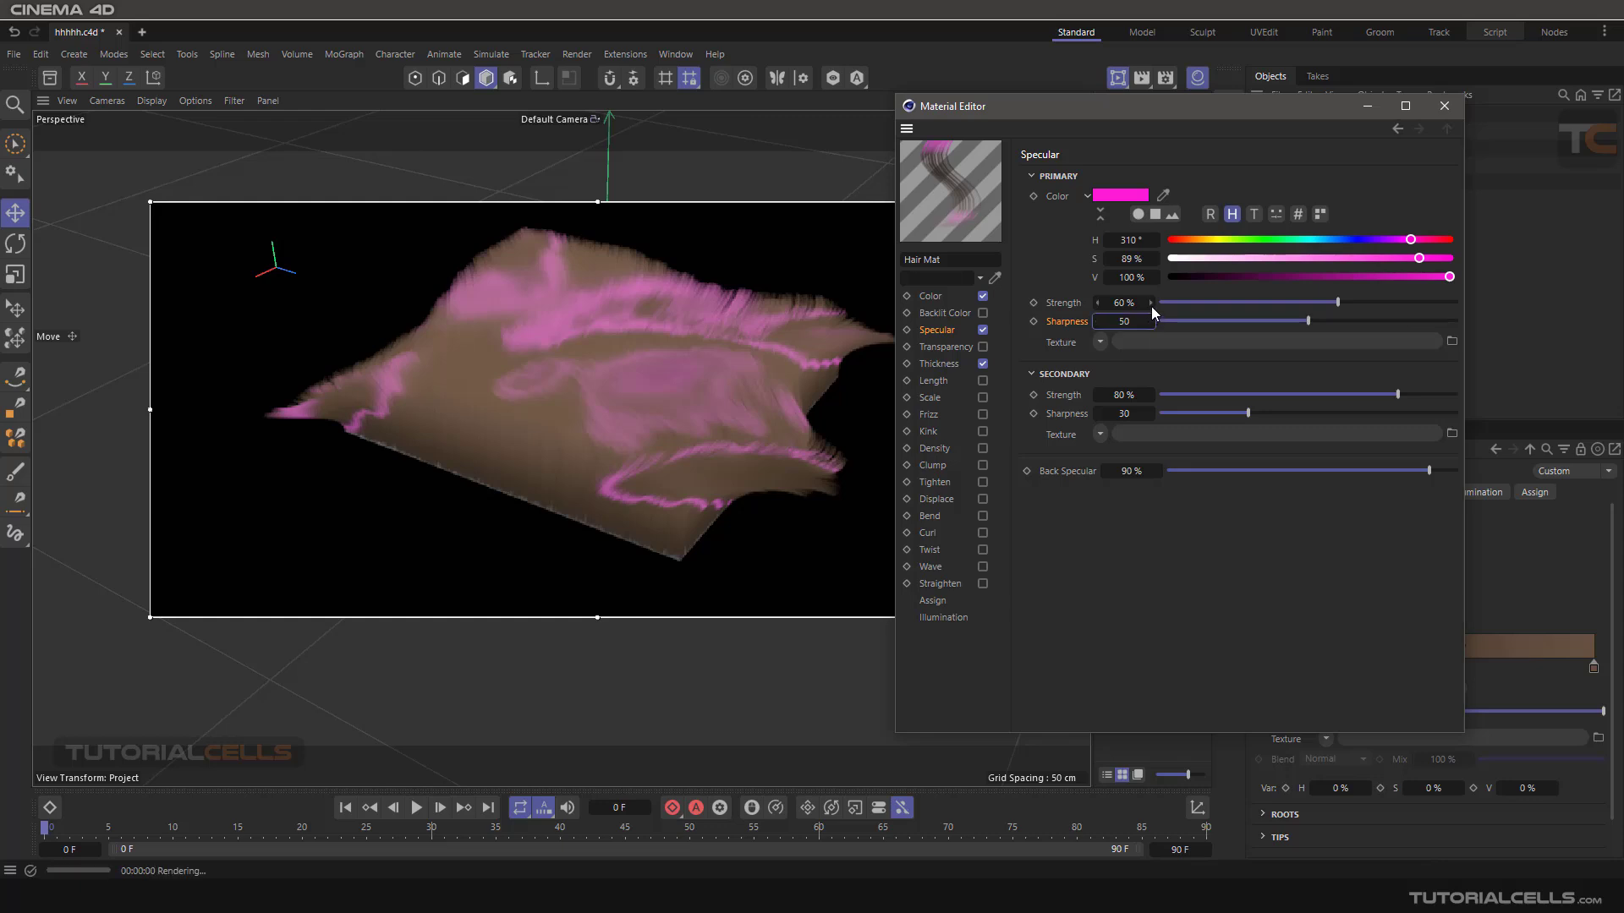
right_click(1150, 306)
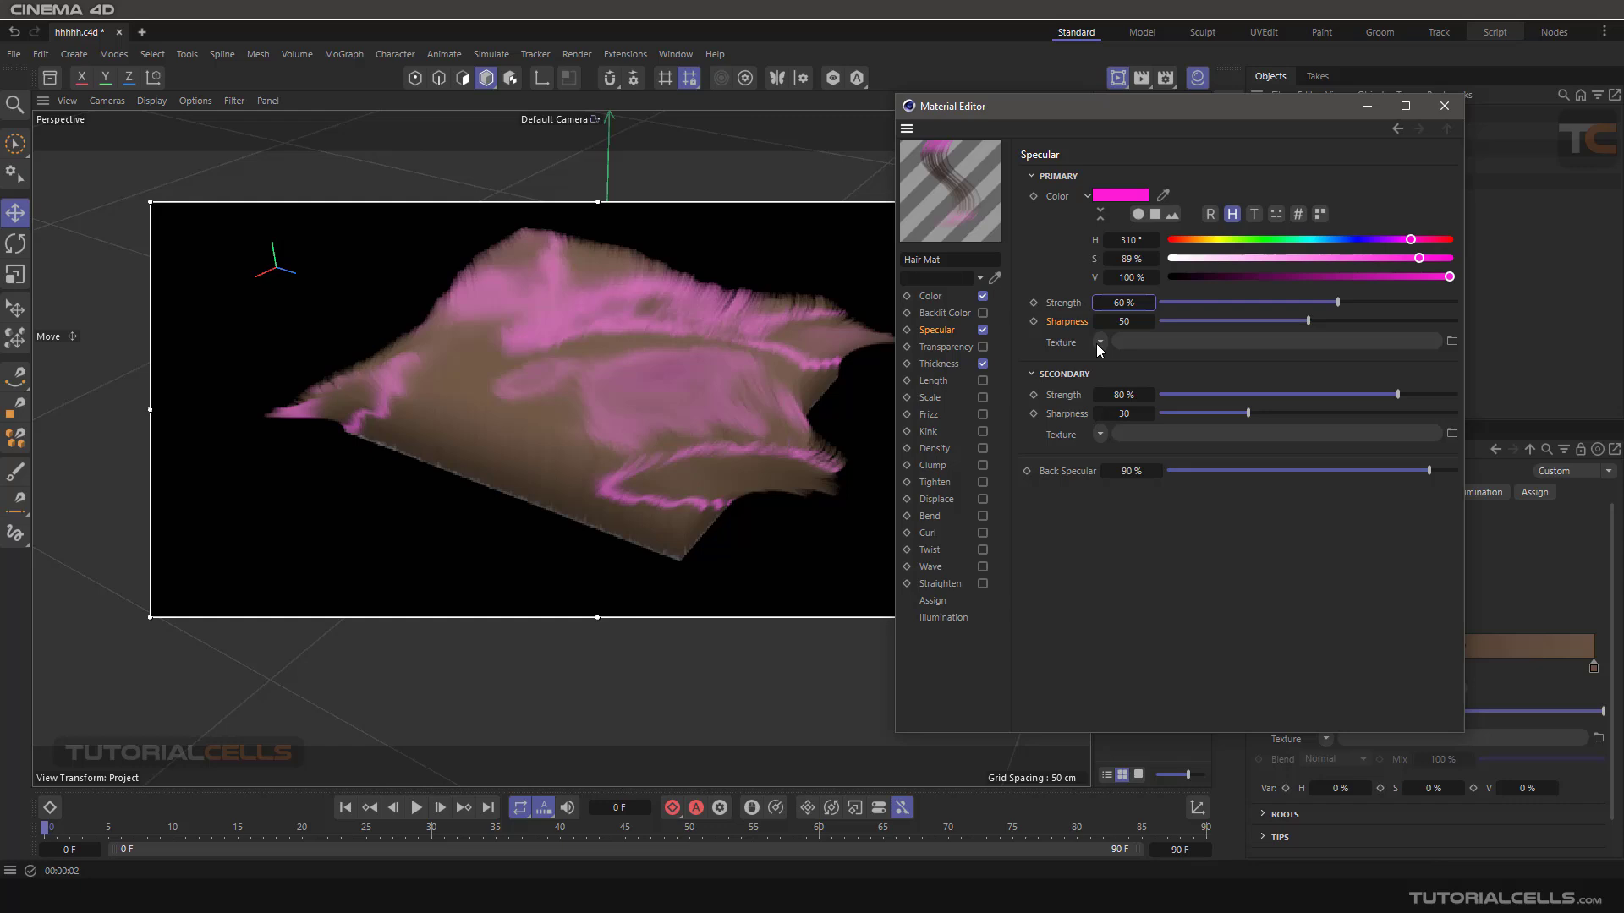
- Load a Noise shader as the primary specular texture and set the secondary specular strength to 0% and sharpness to 0
click(1098, 341)
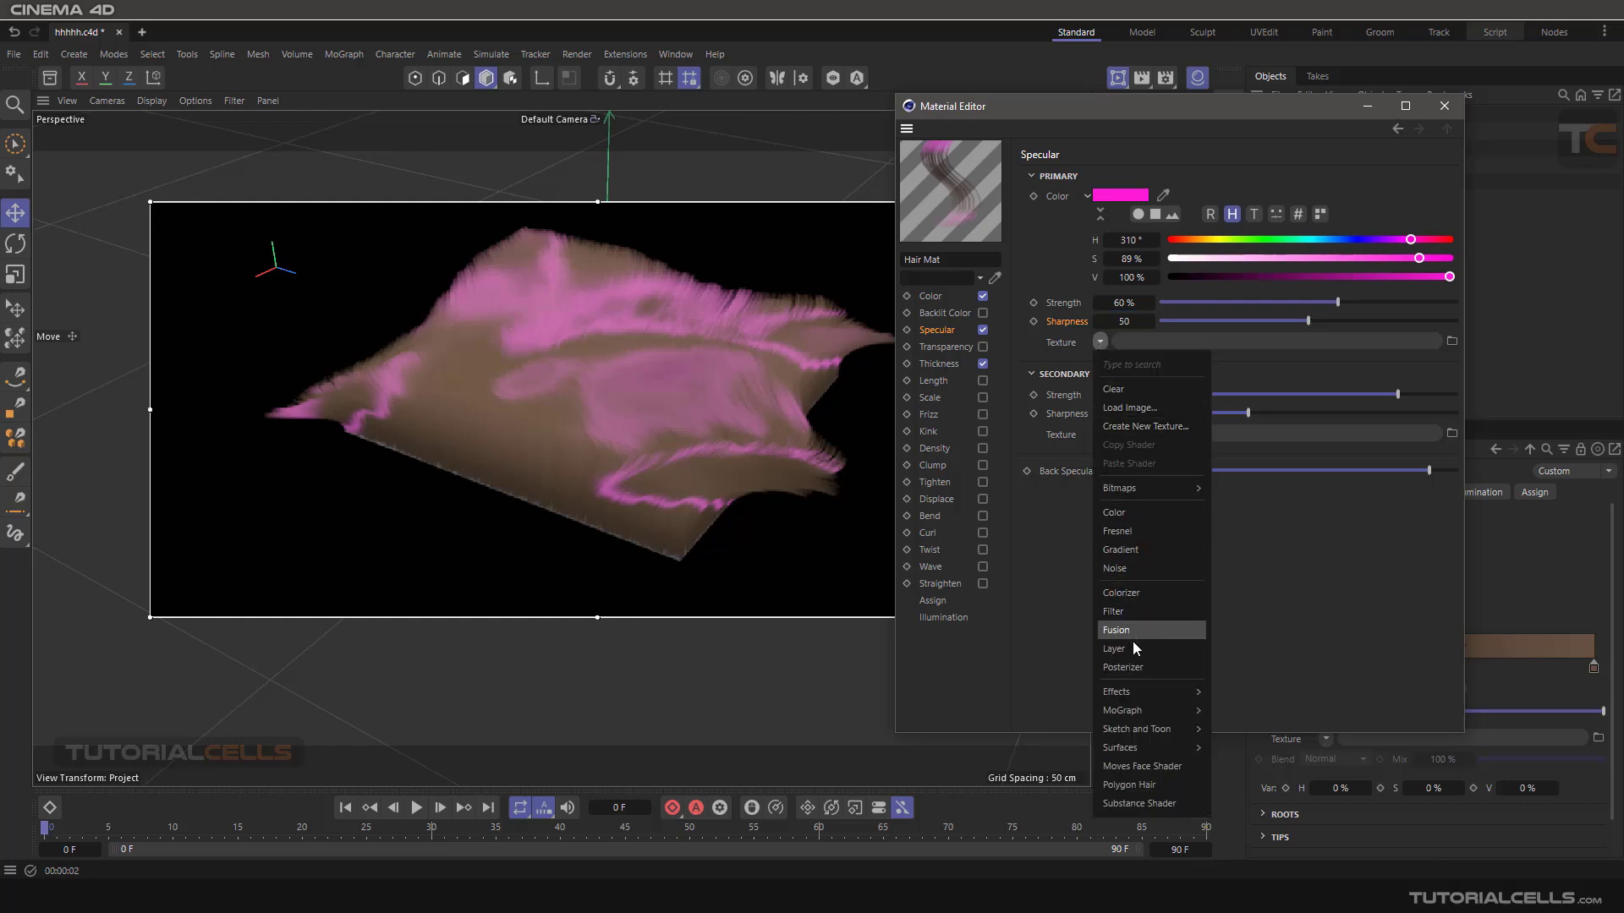
click(1150, 568)
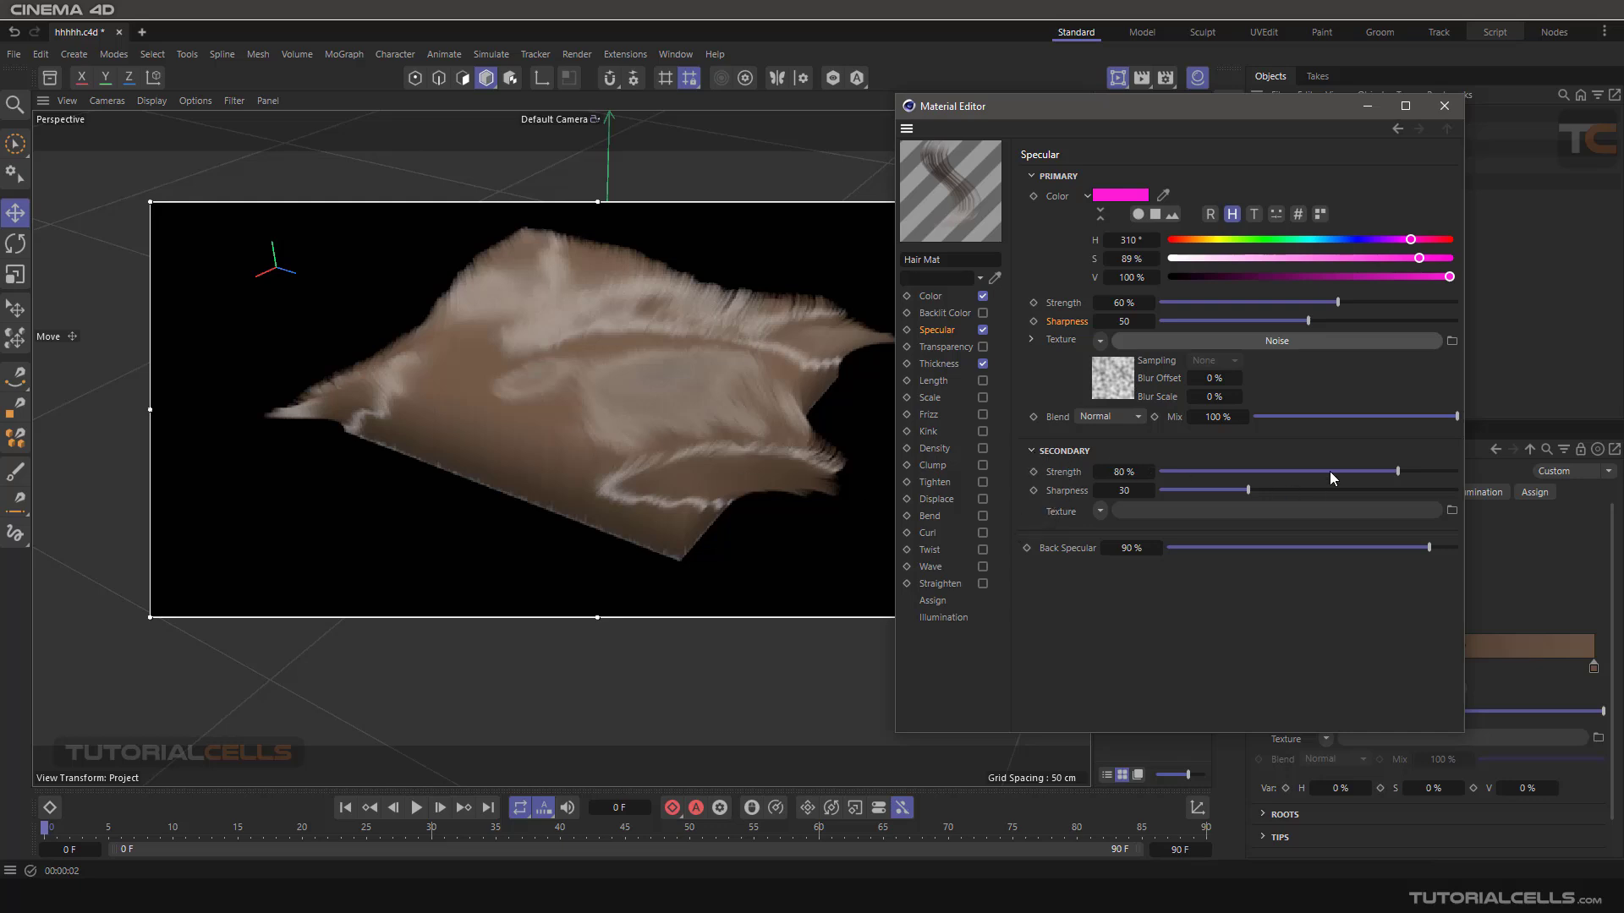
drag(1329, 470, 1152, 470)
drag(1245, 490, 1100, 492)
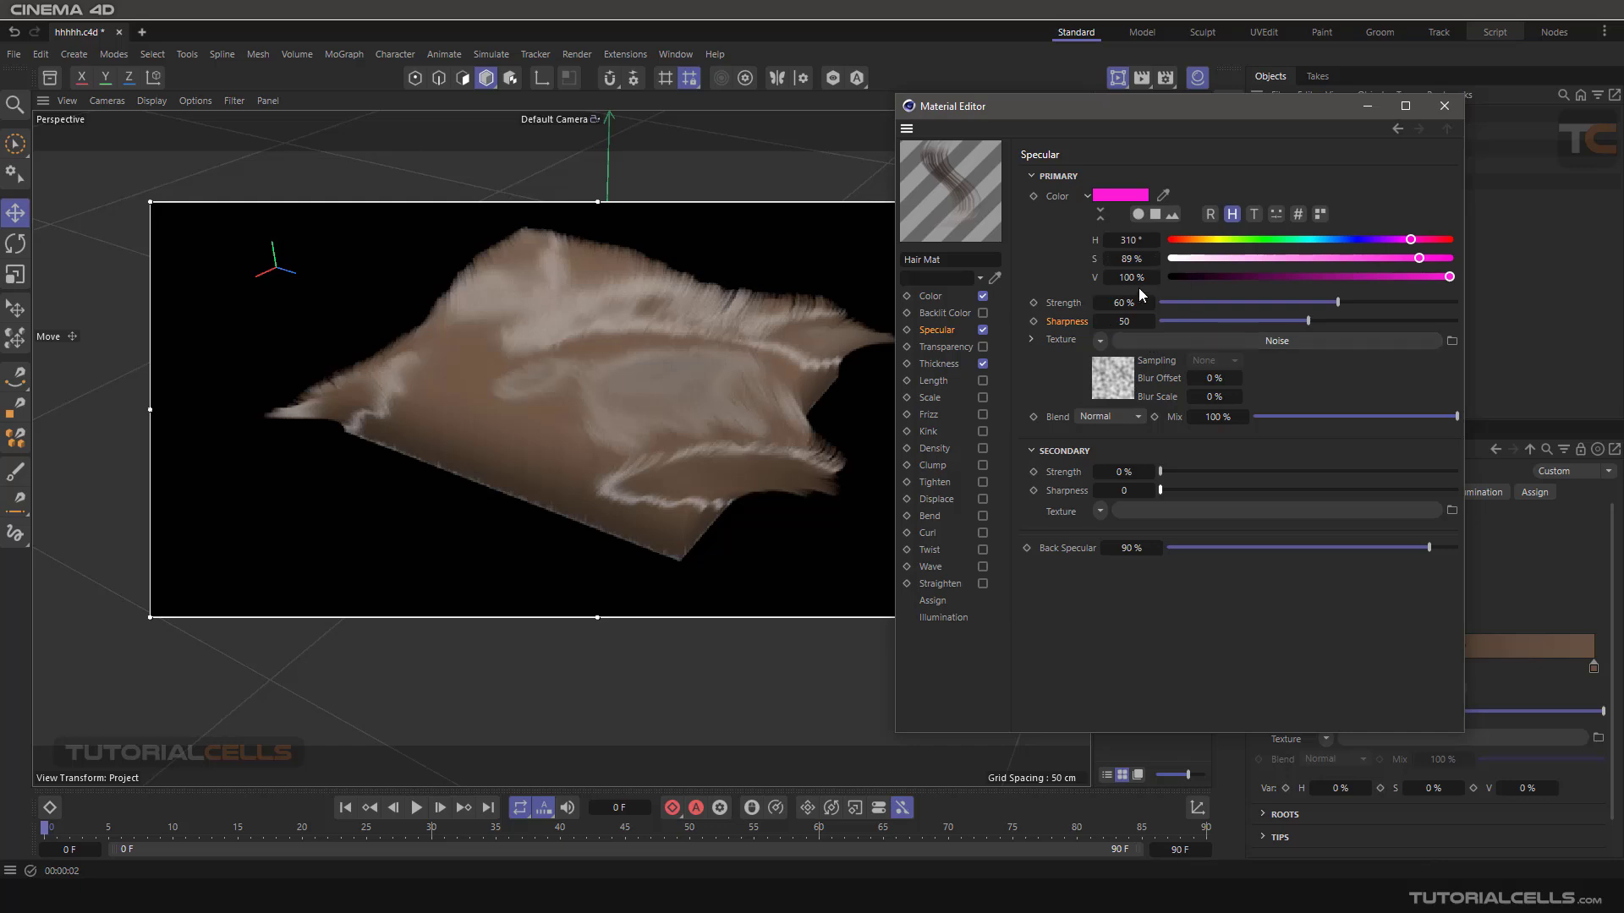
- Open the primary specular Noise shader and increase its global scale to 326%
click(1156, 340)
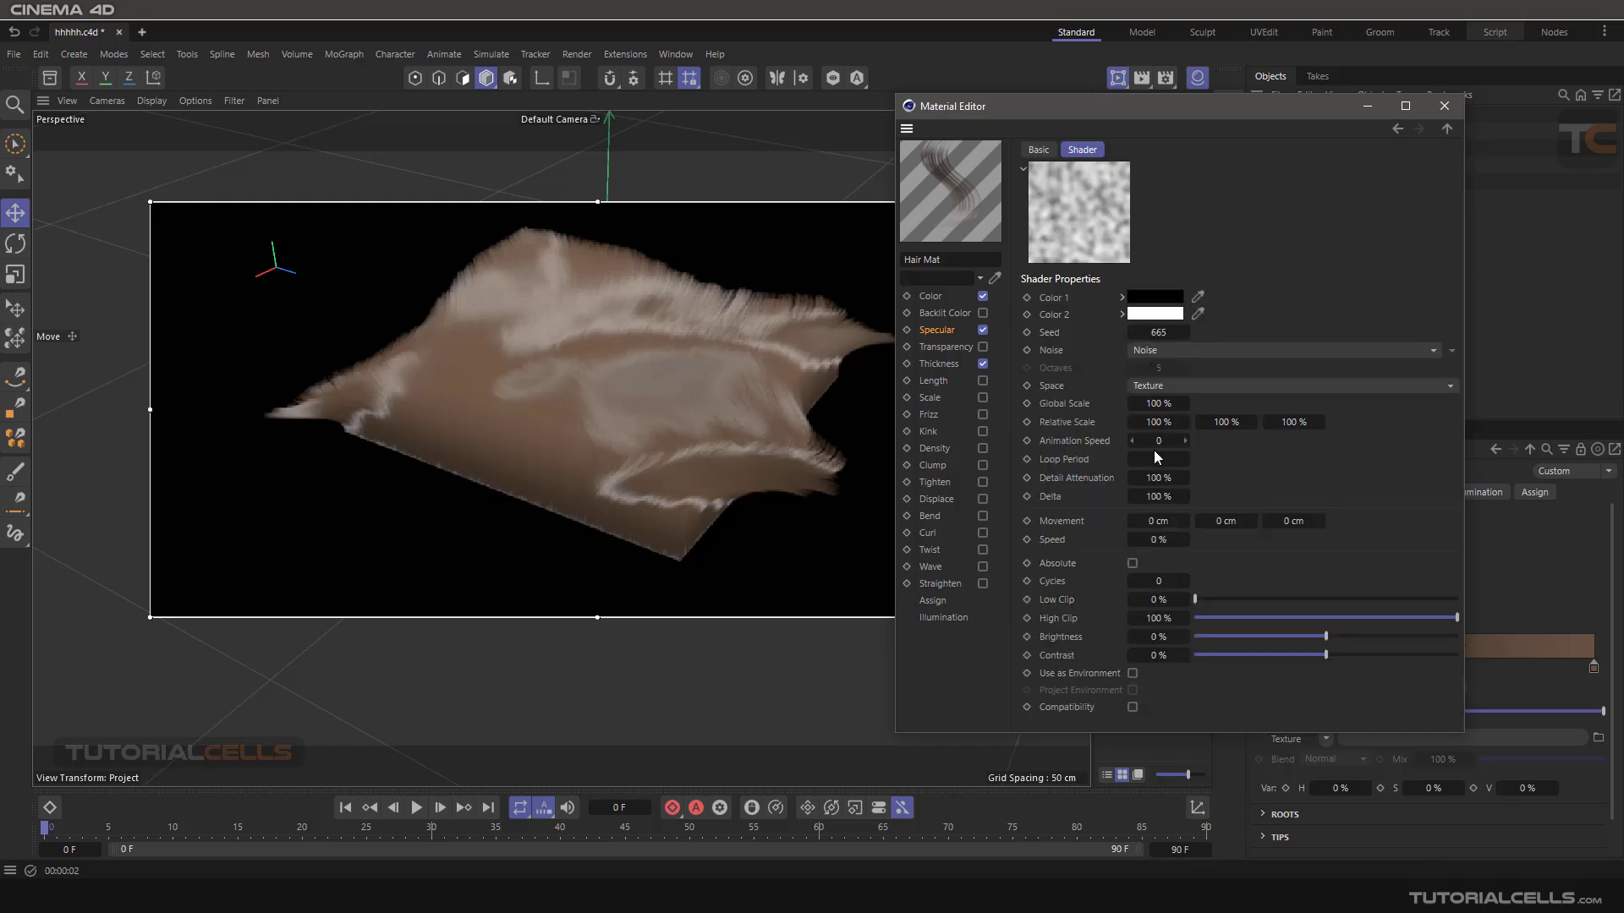
drag(1156, 404, 1159, 404)
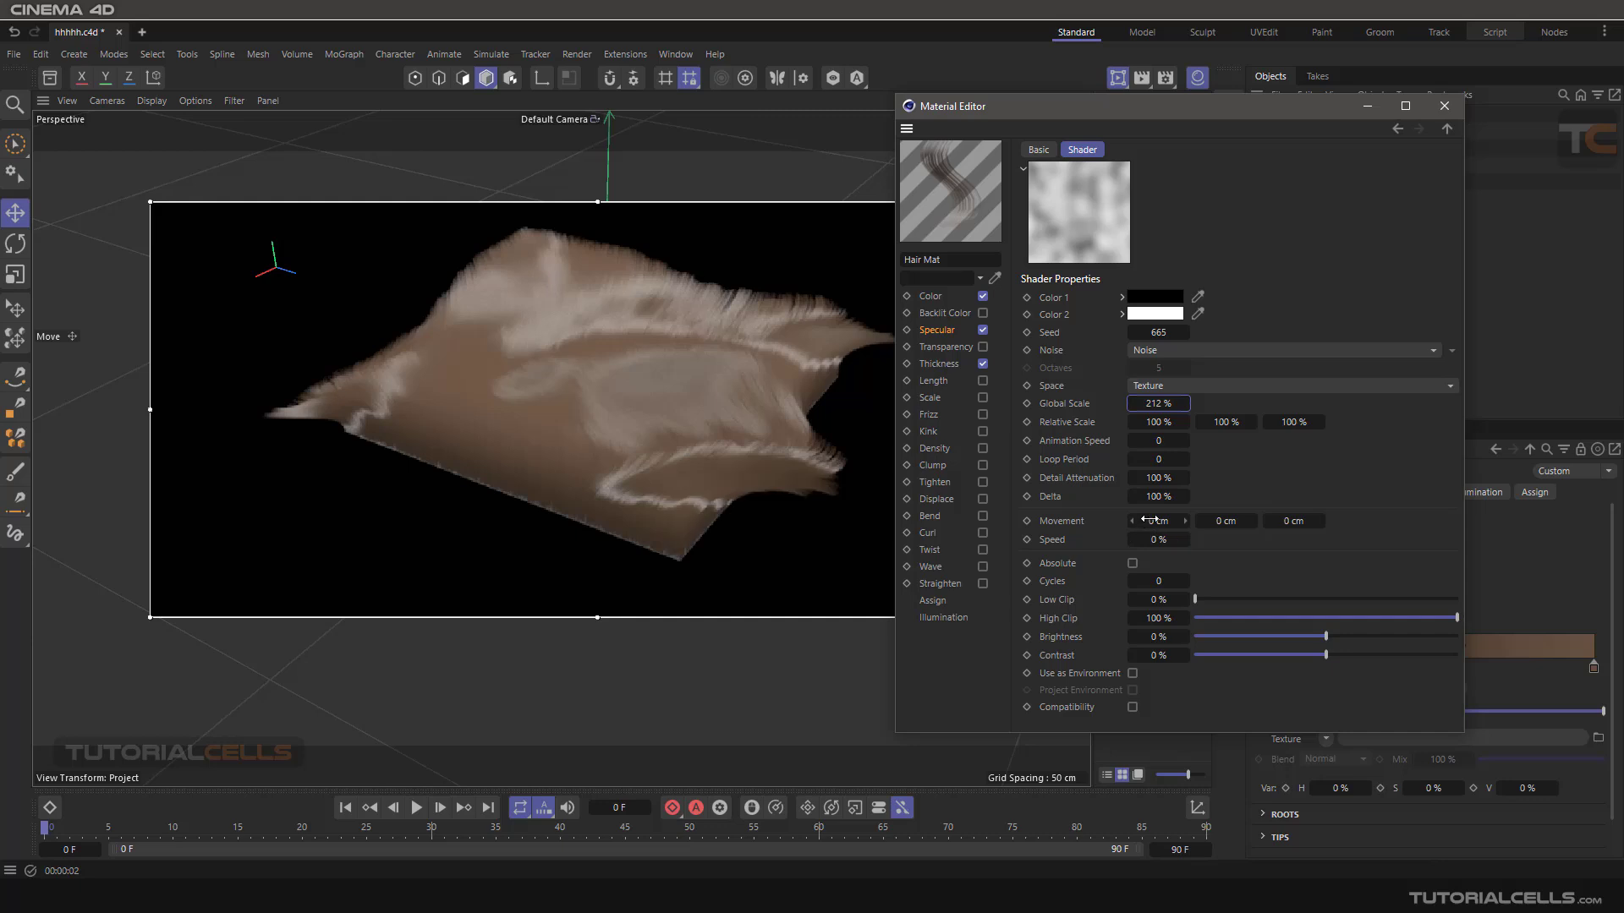
drag(1164, 416, 1209, 416)
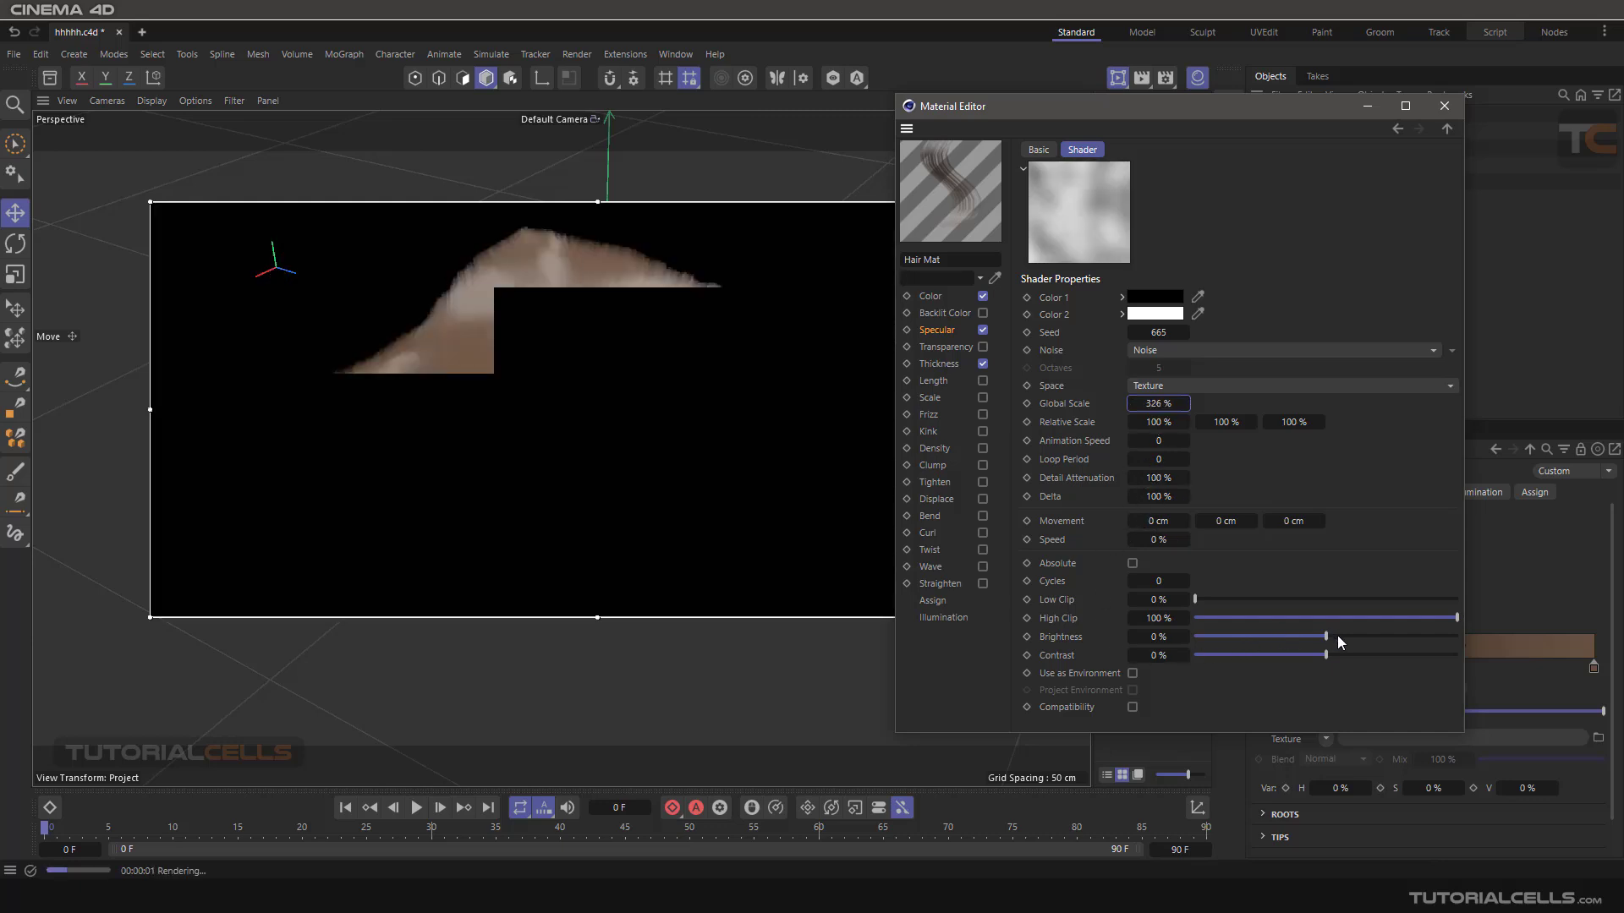
- Try a Noise brightness of 68%, then set brightness to -12%, contrast to 100% and space to UV (2D)
click(1417, 637)
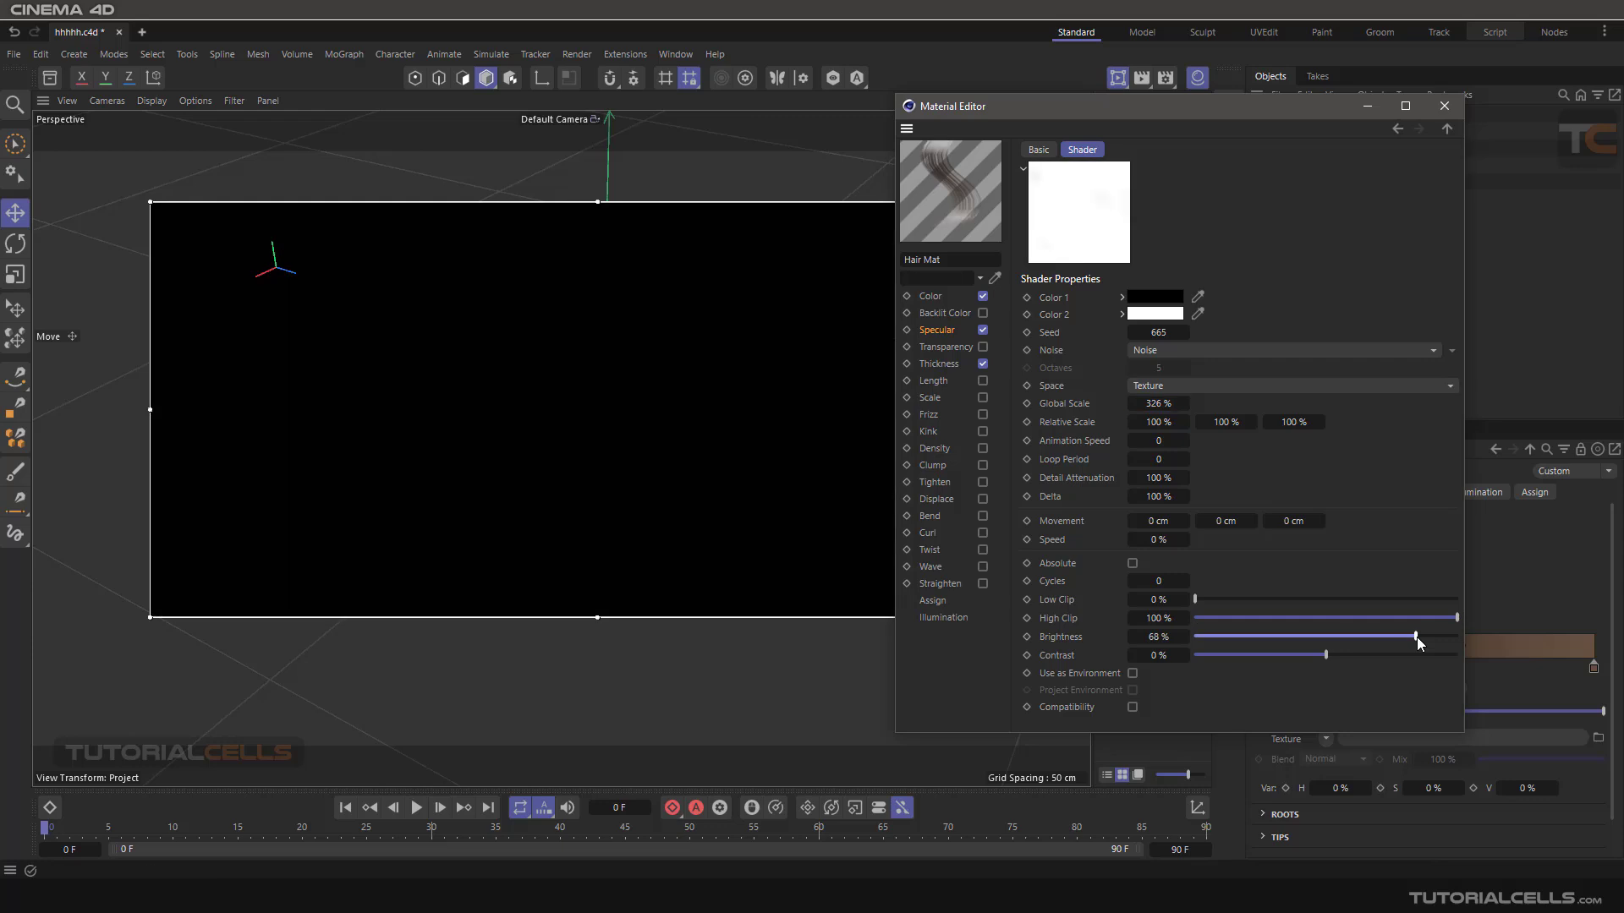
click(1311, 637)
drag(1325, 654, 1510, 642)
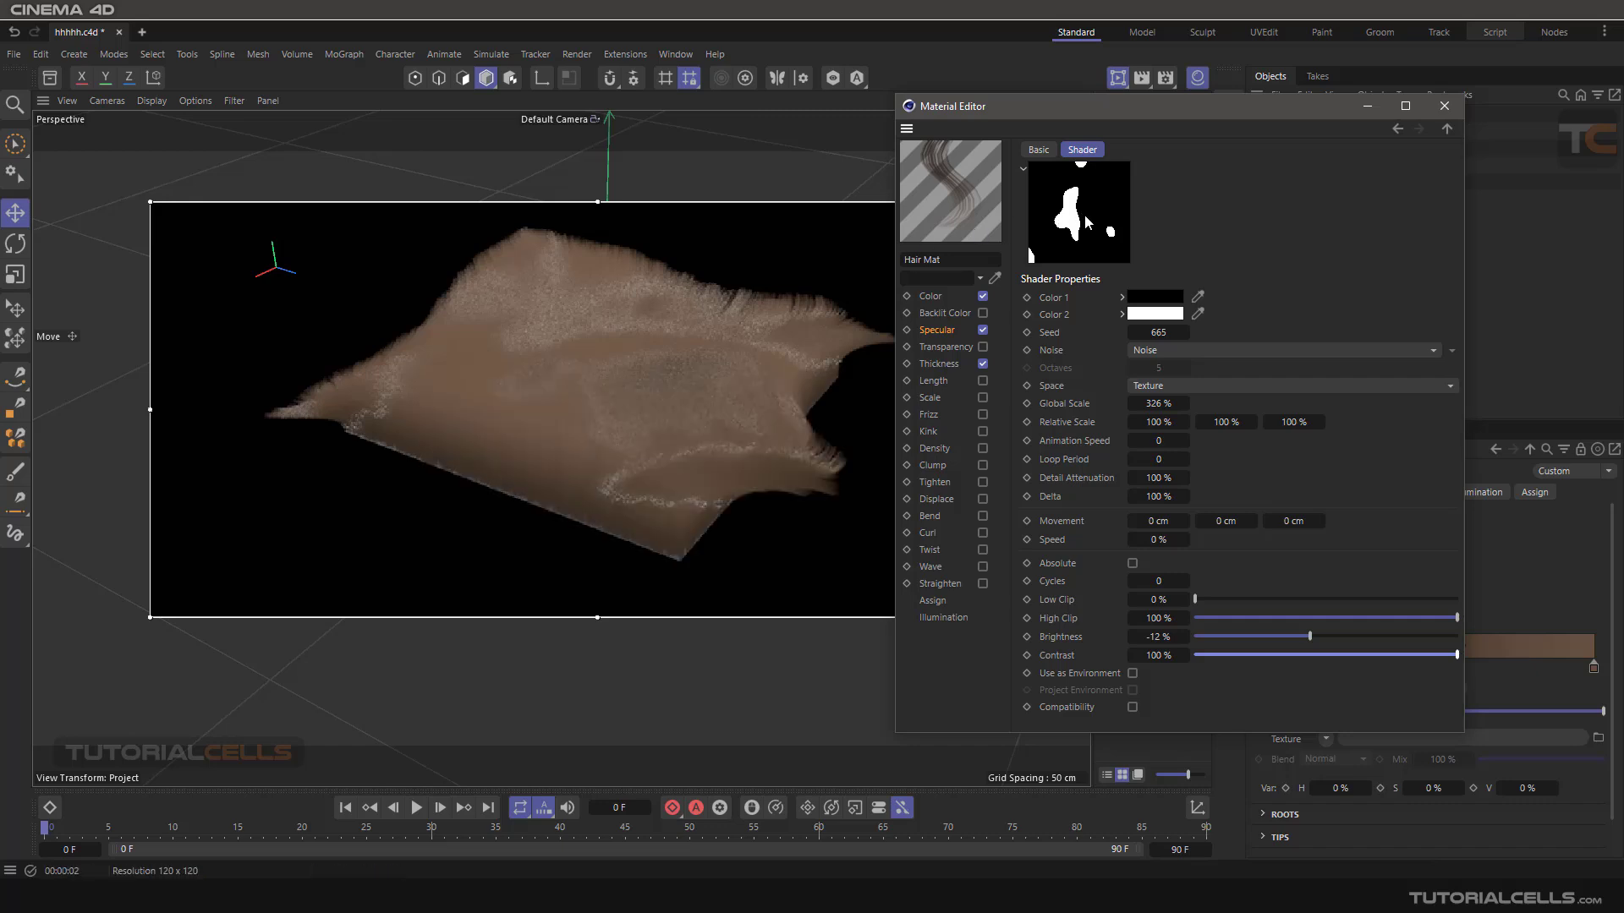
click(1206, 384)
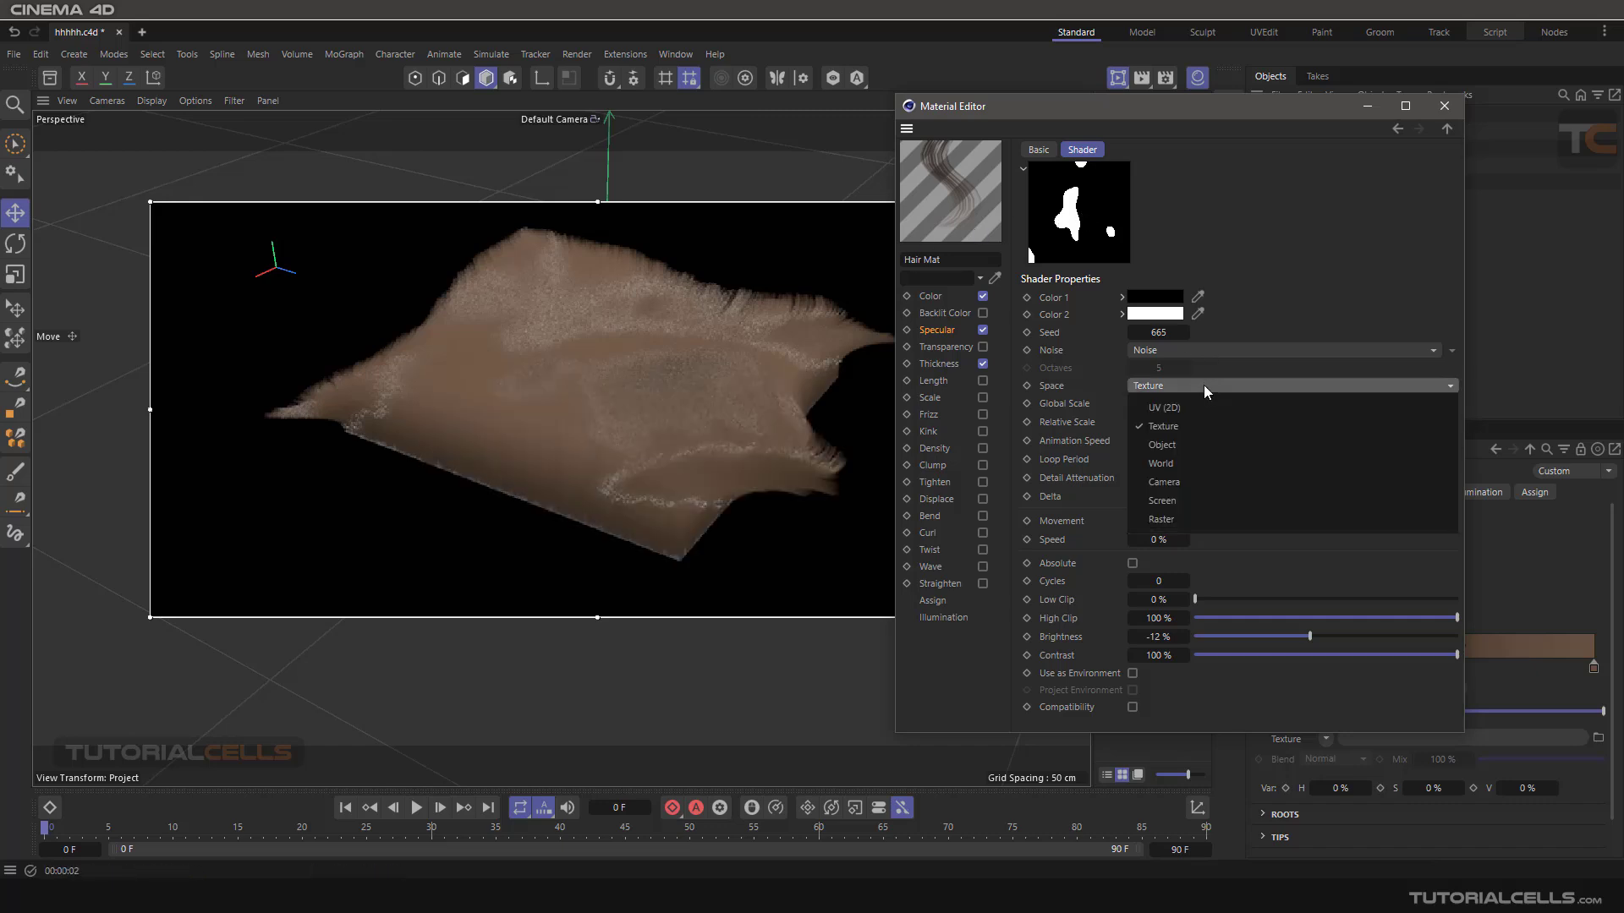
click(1195, 403)
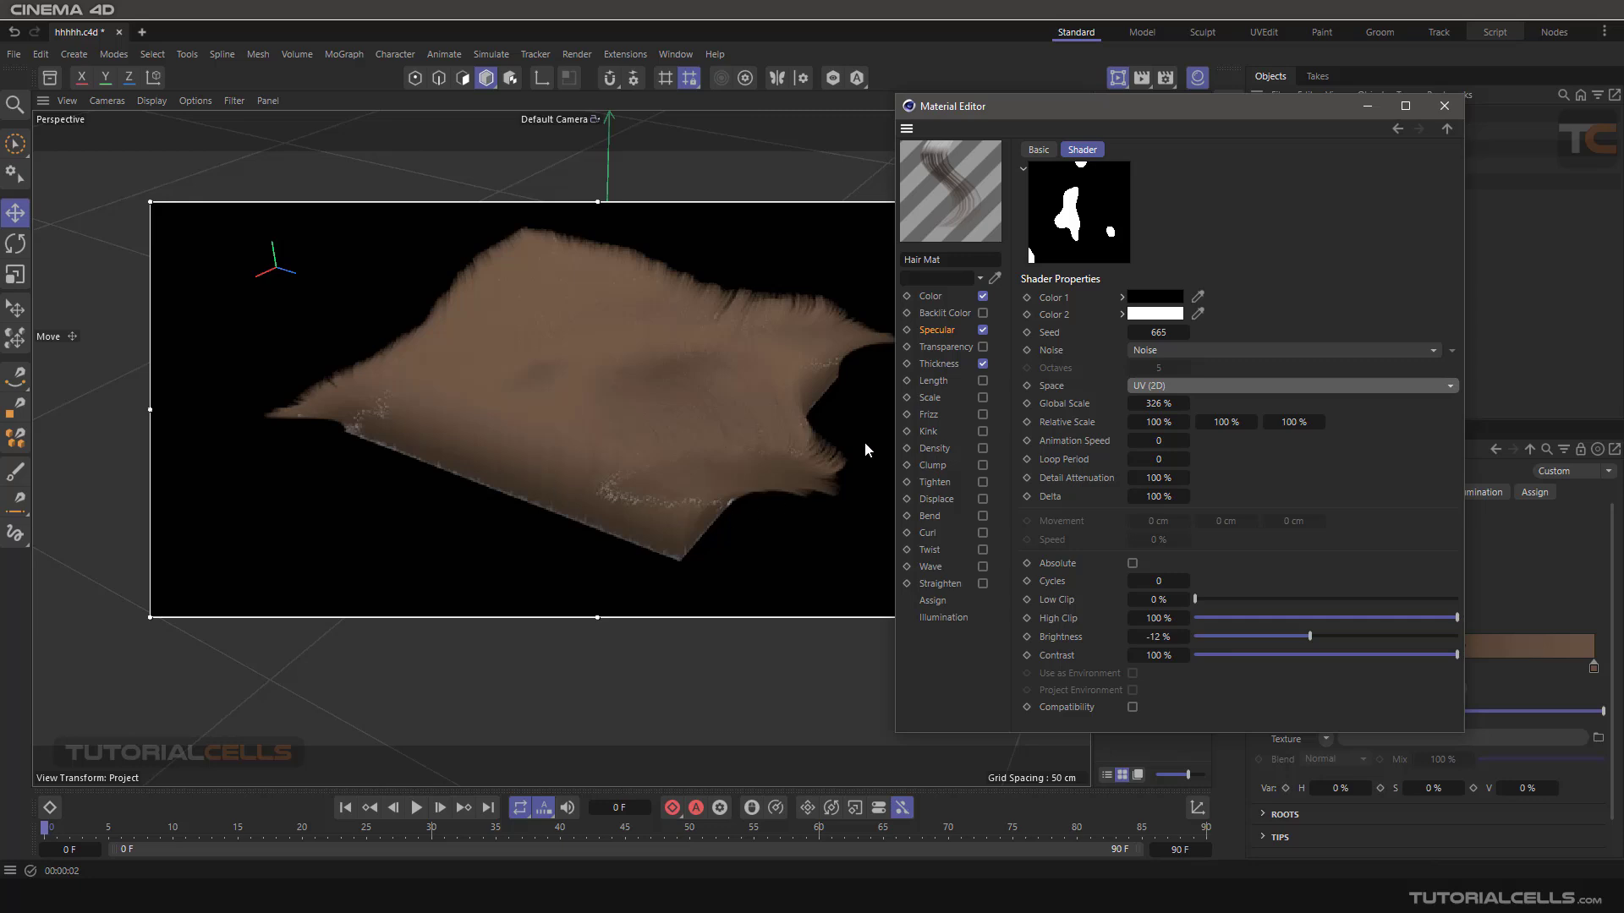
- Return to the Hair Mat specular settings and clear the Noise shader from the primary specular texture
click(937, 331)
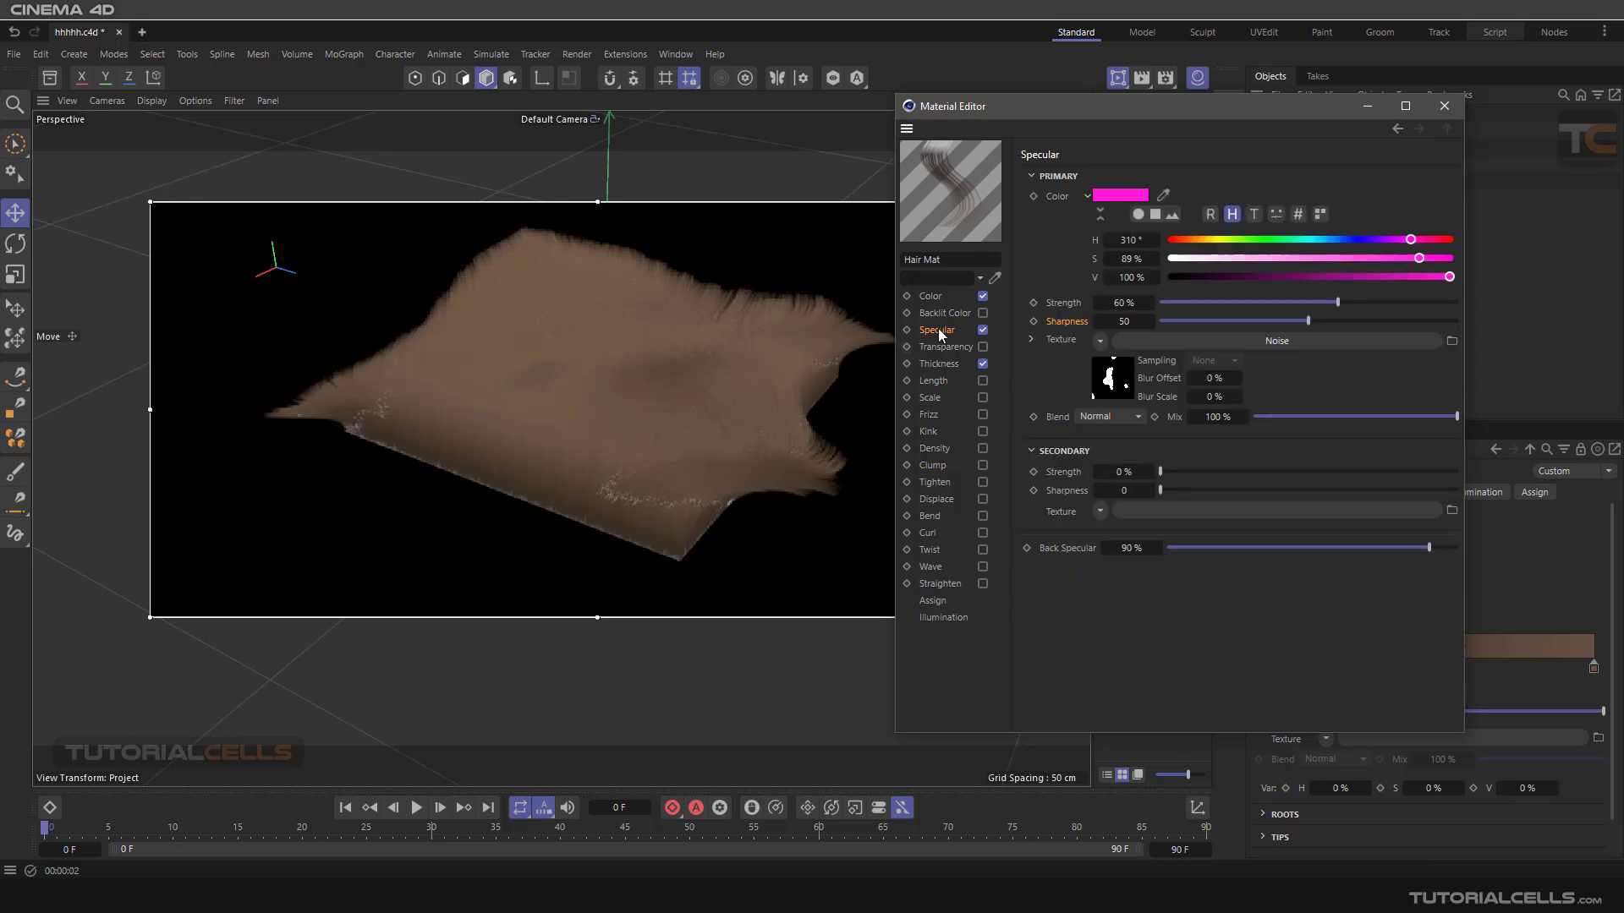
click(1099, 342)
click(1113, 387)
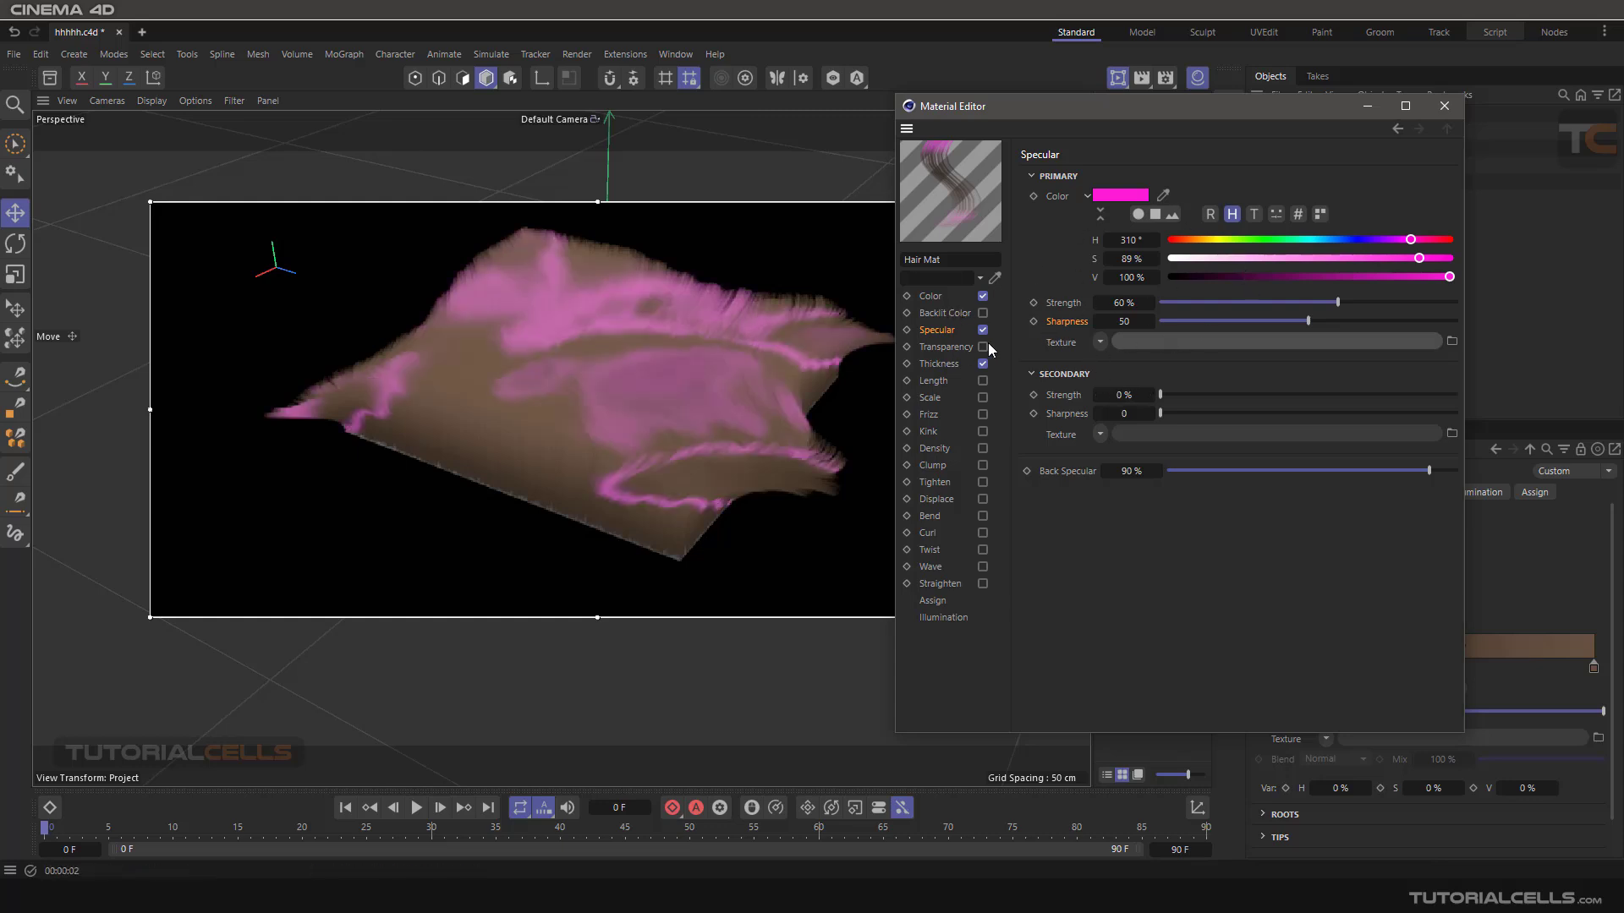
- Reset the secondary specular strength to 80% and sharpness to 30, and try a back specular of 0% before restoring 90%
right_click(1149, 397)
right_click(1150, 415)
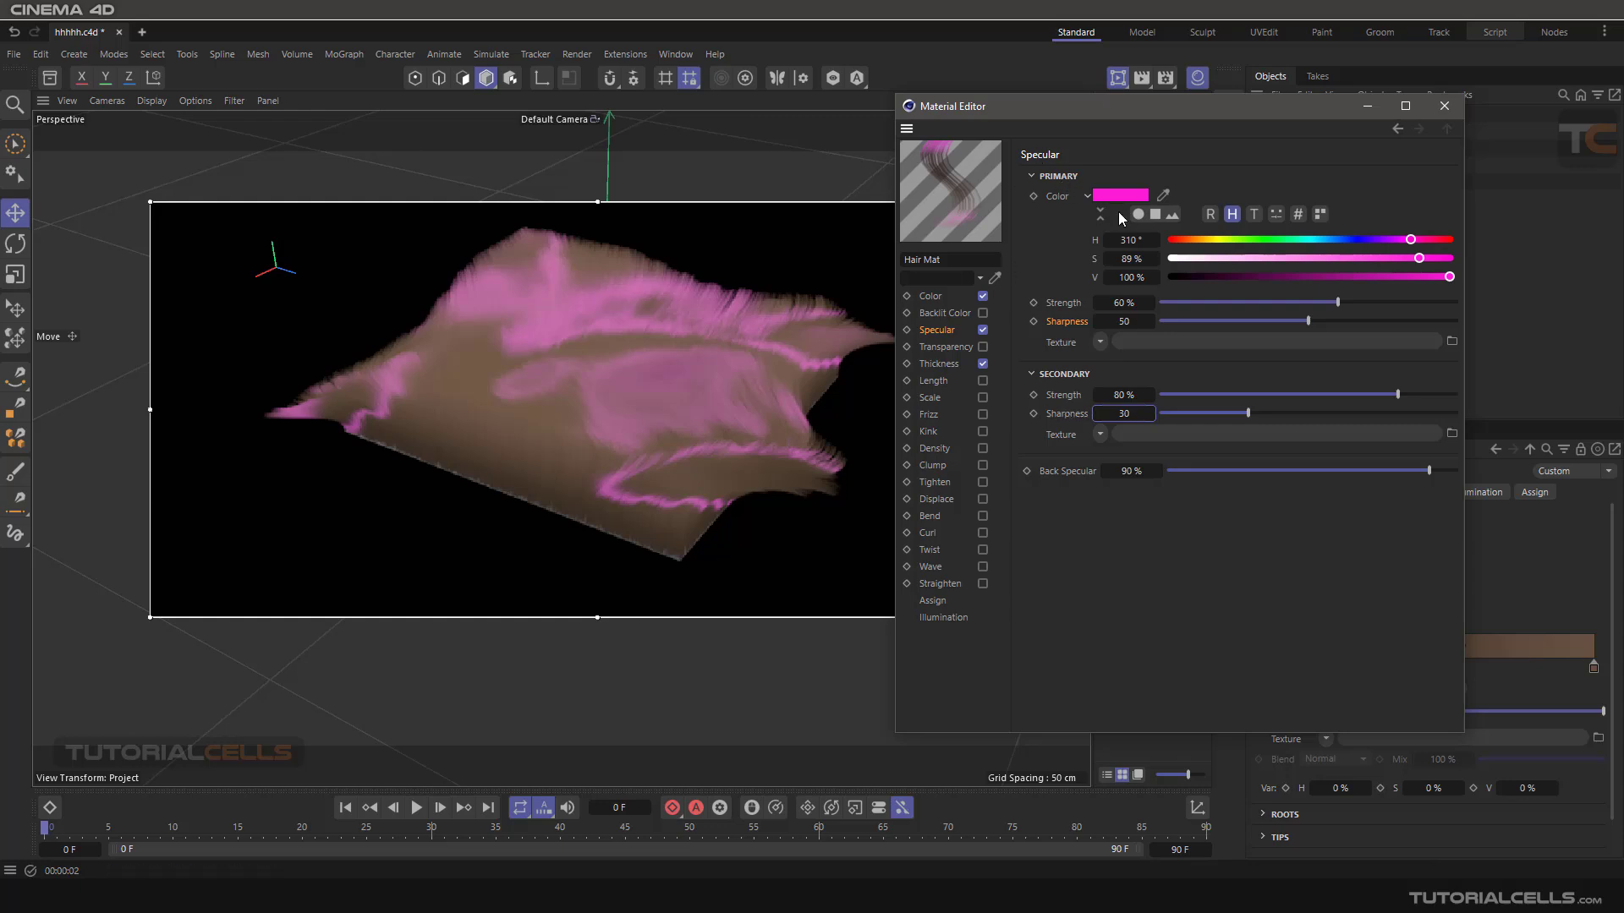
mouse_move(1115, 197)
click(1169, 470)
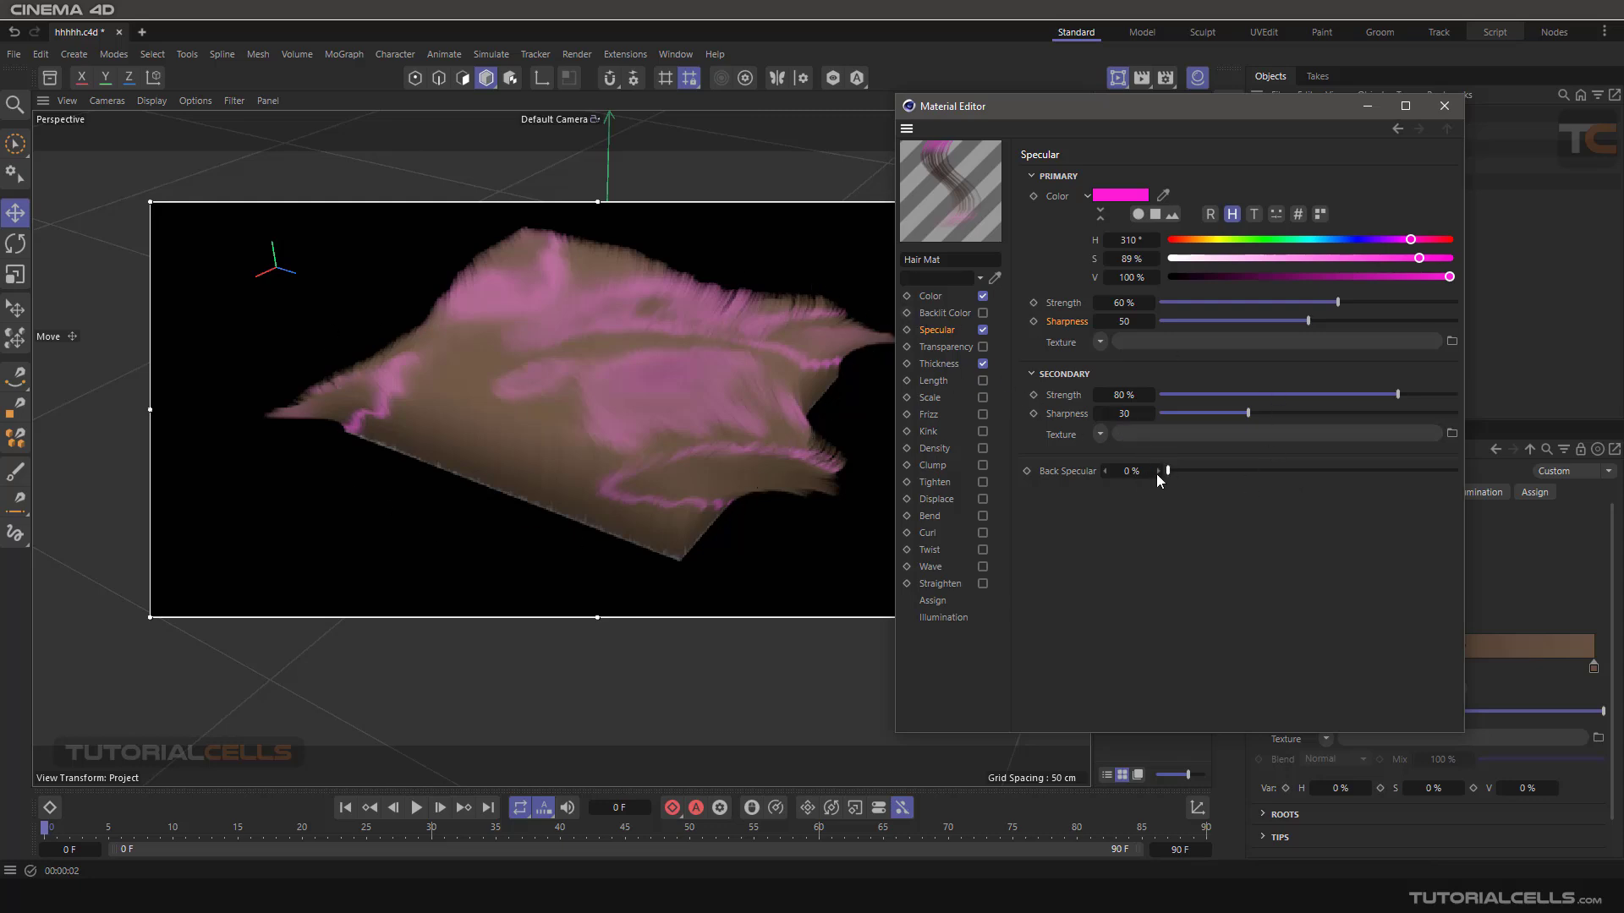
drag(1155, 472, 1157, 471)
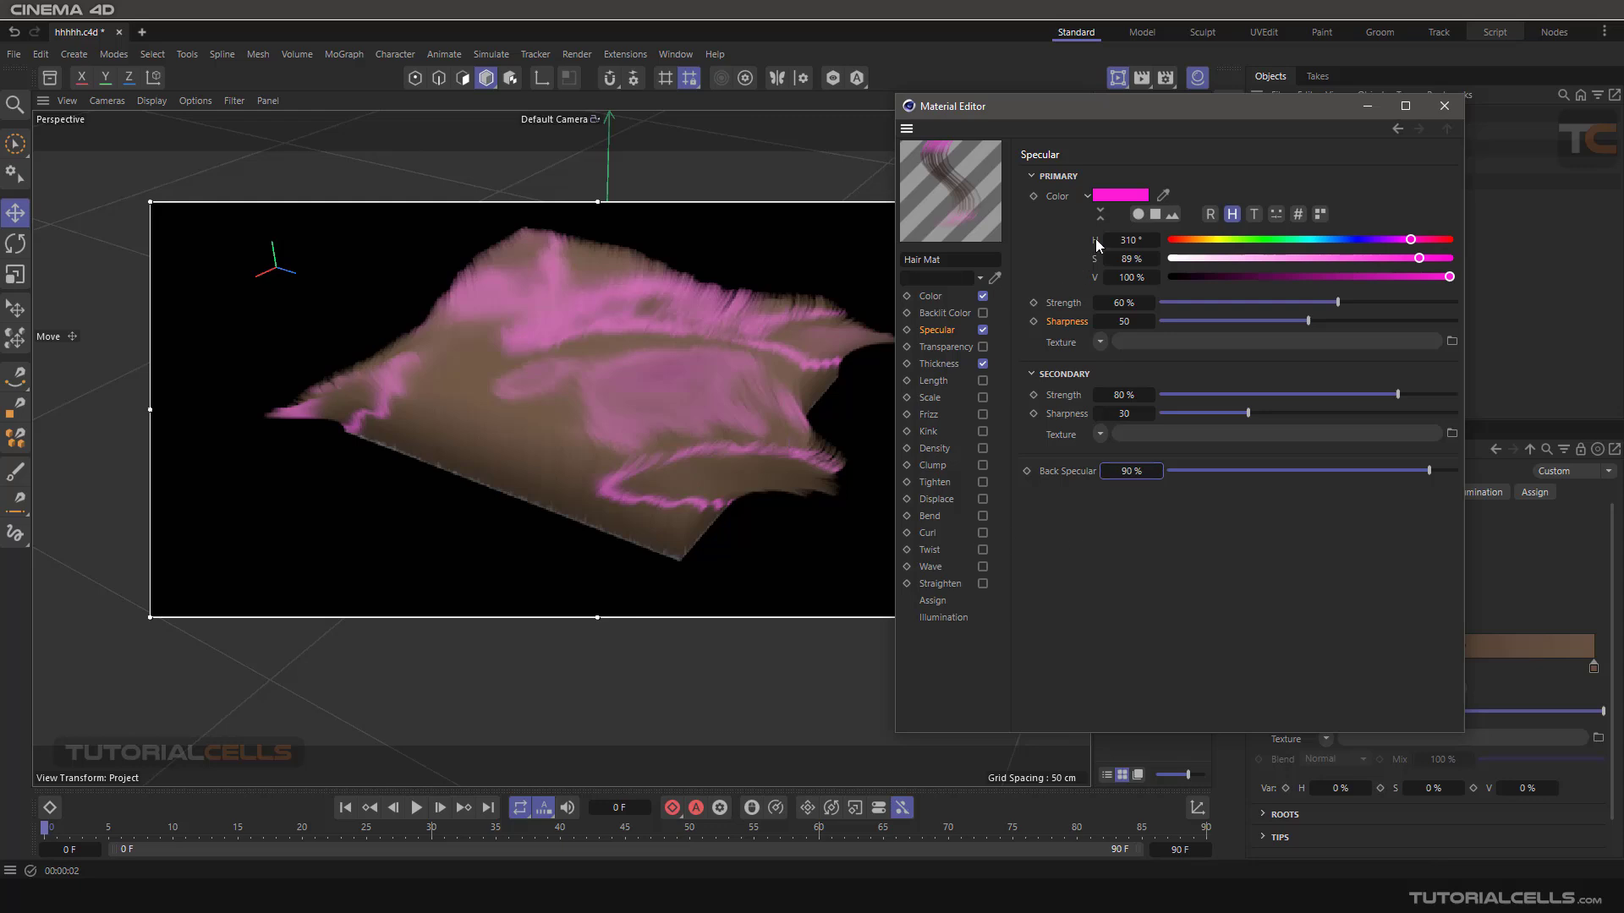
- Reset all specular parameters of the Hair Mat material, including the pink primary color, to their defaults
right_click(1105, 197)
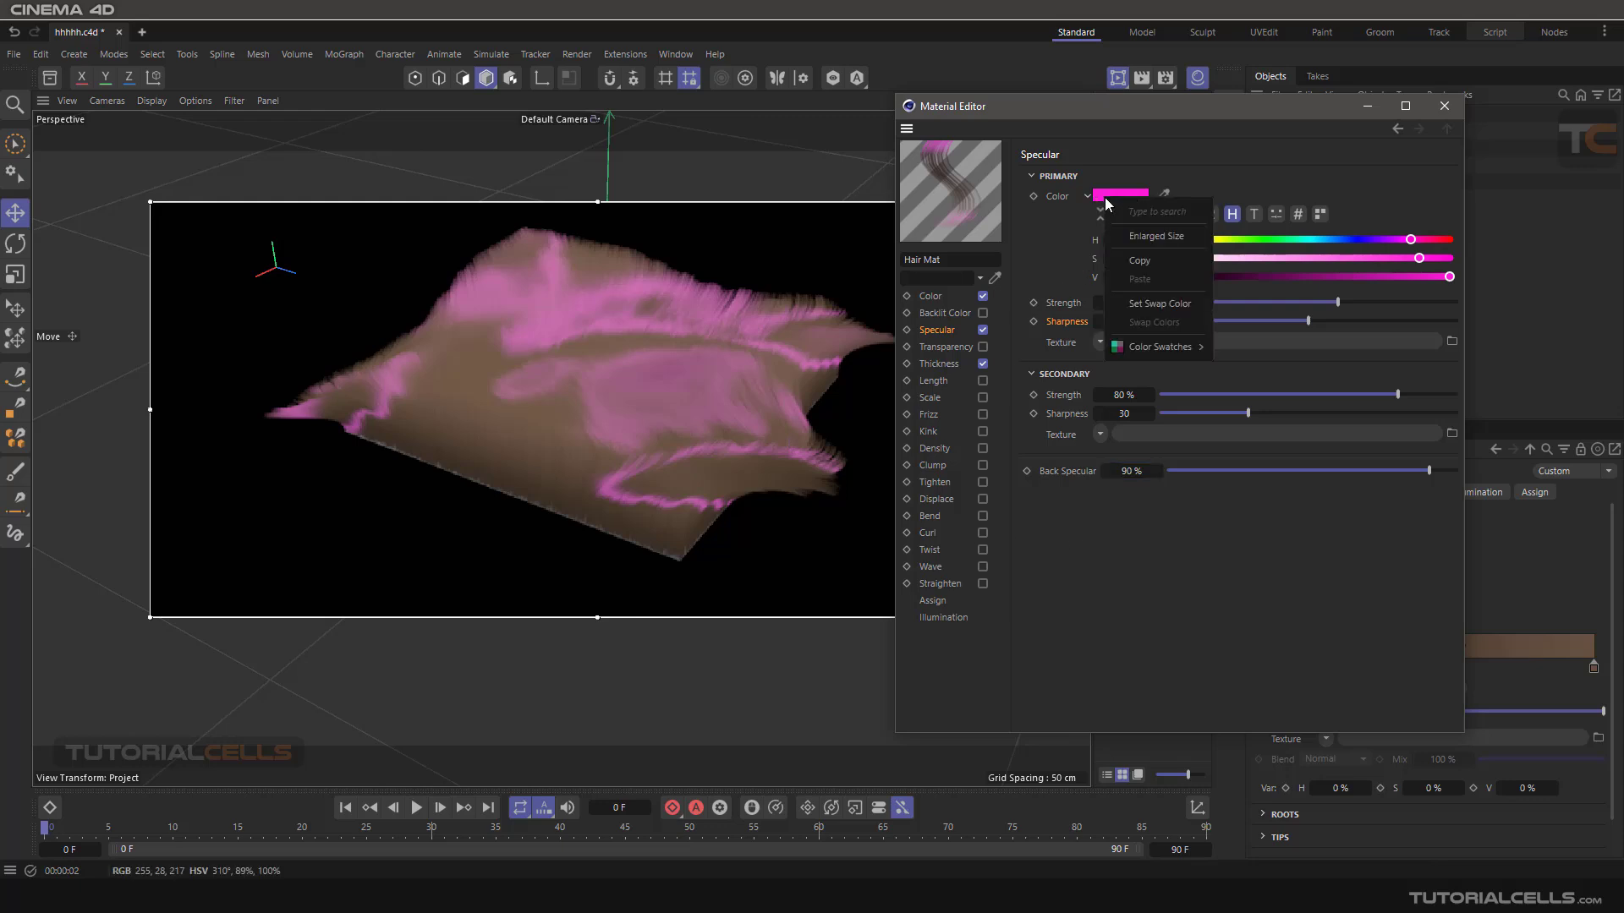
click(1055, 224)
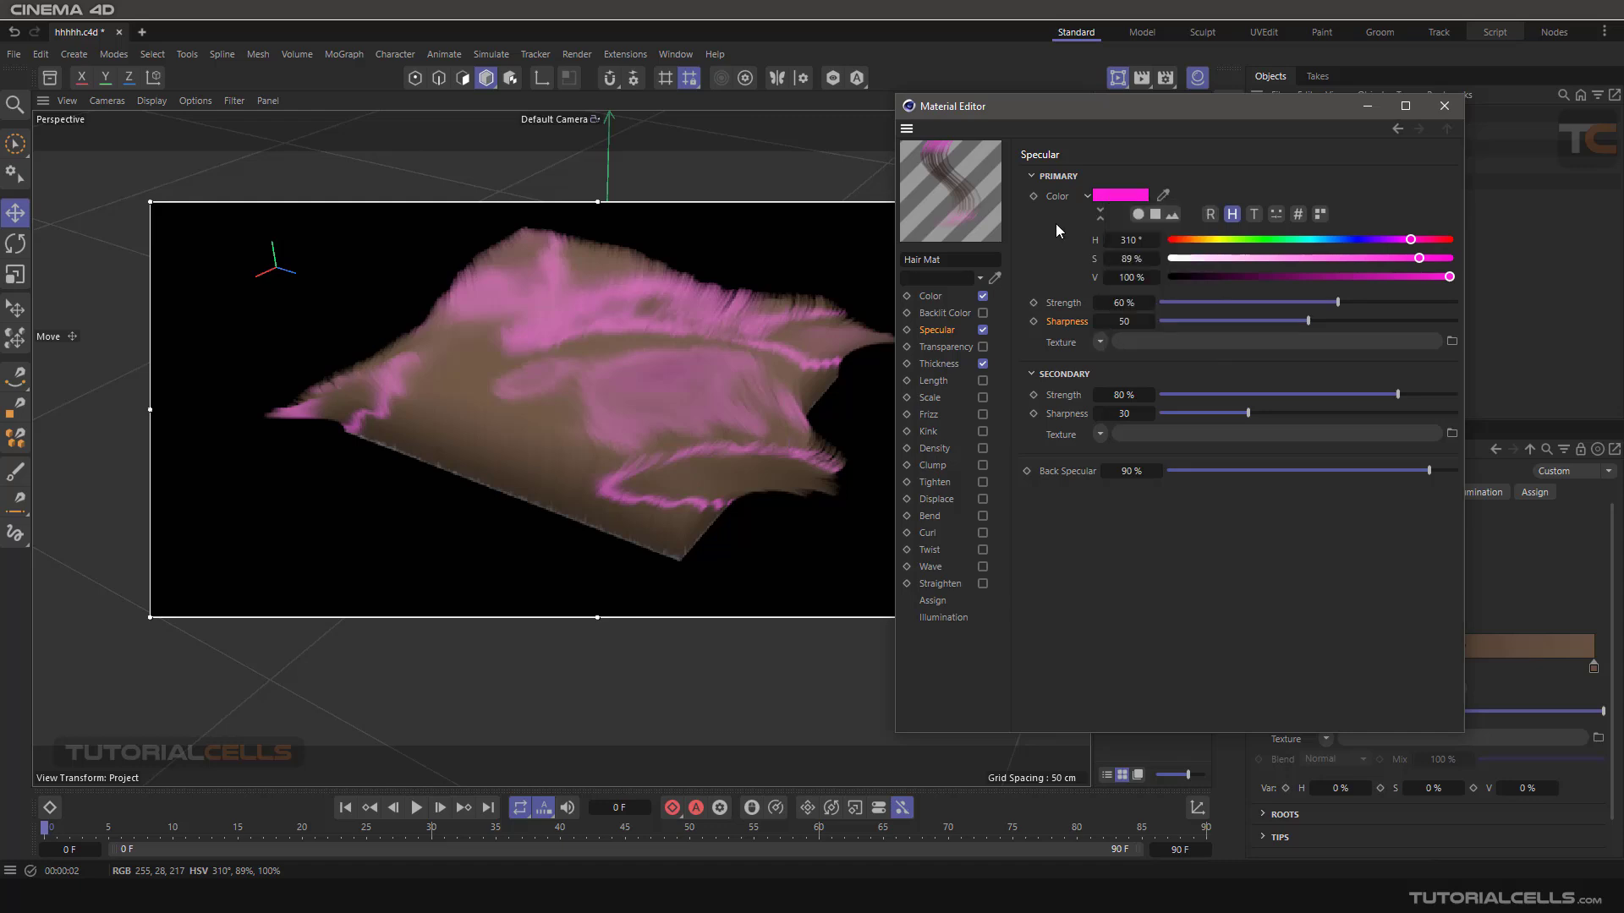
right_click(1063, 198)
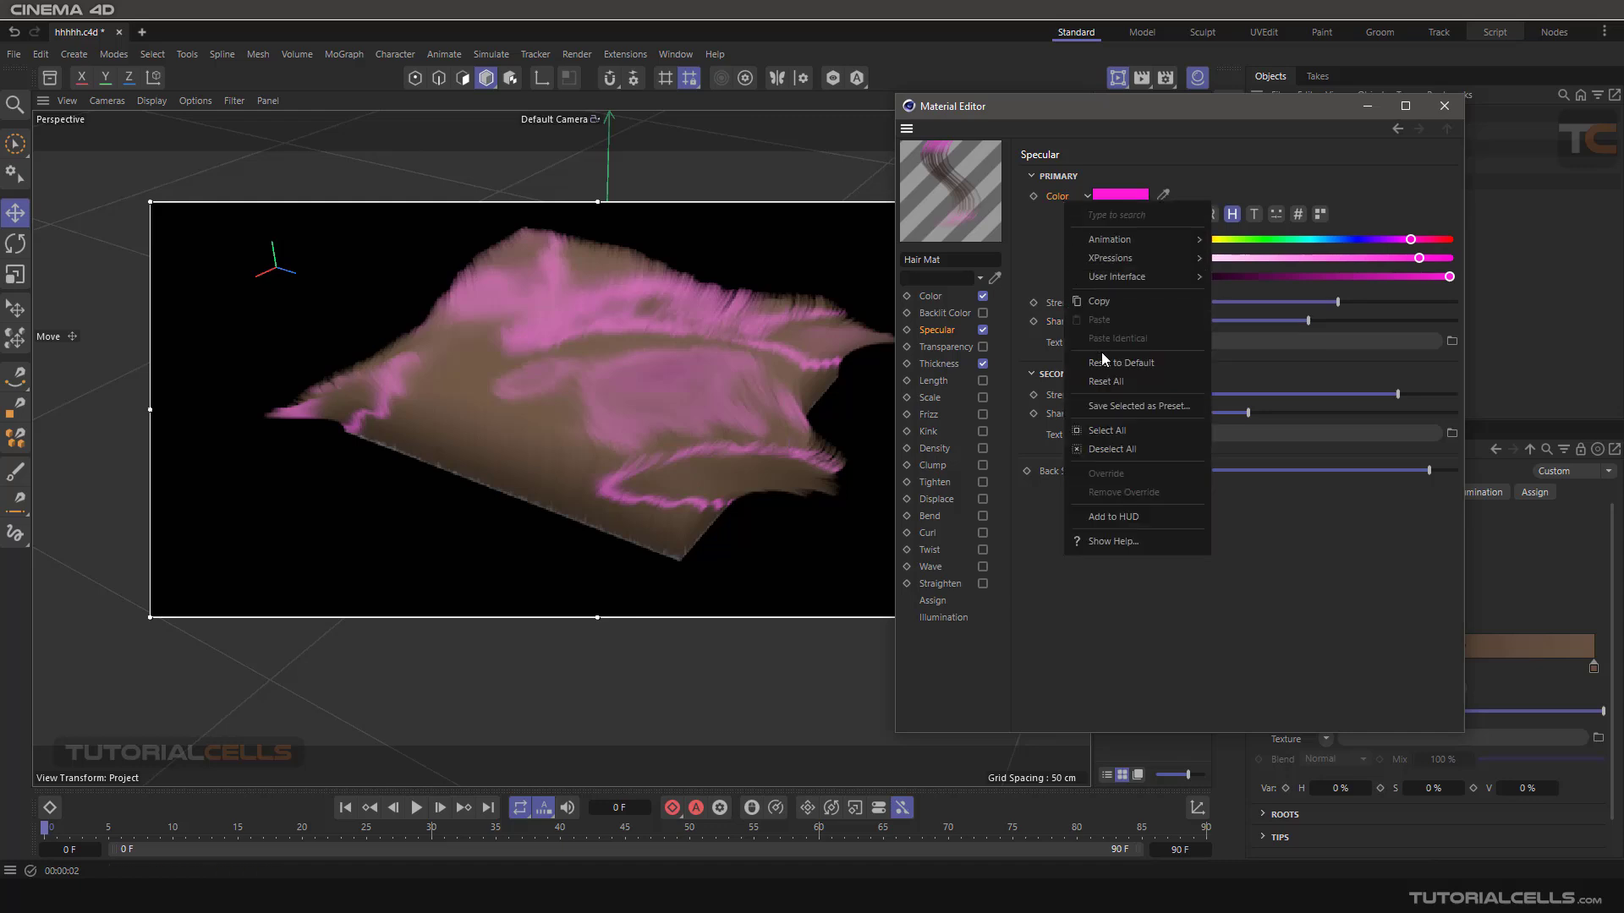
click(1109, 380)
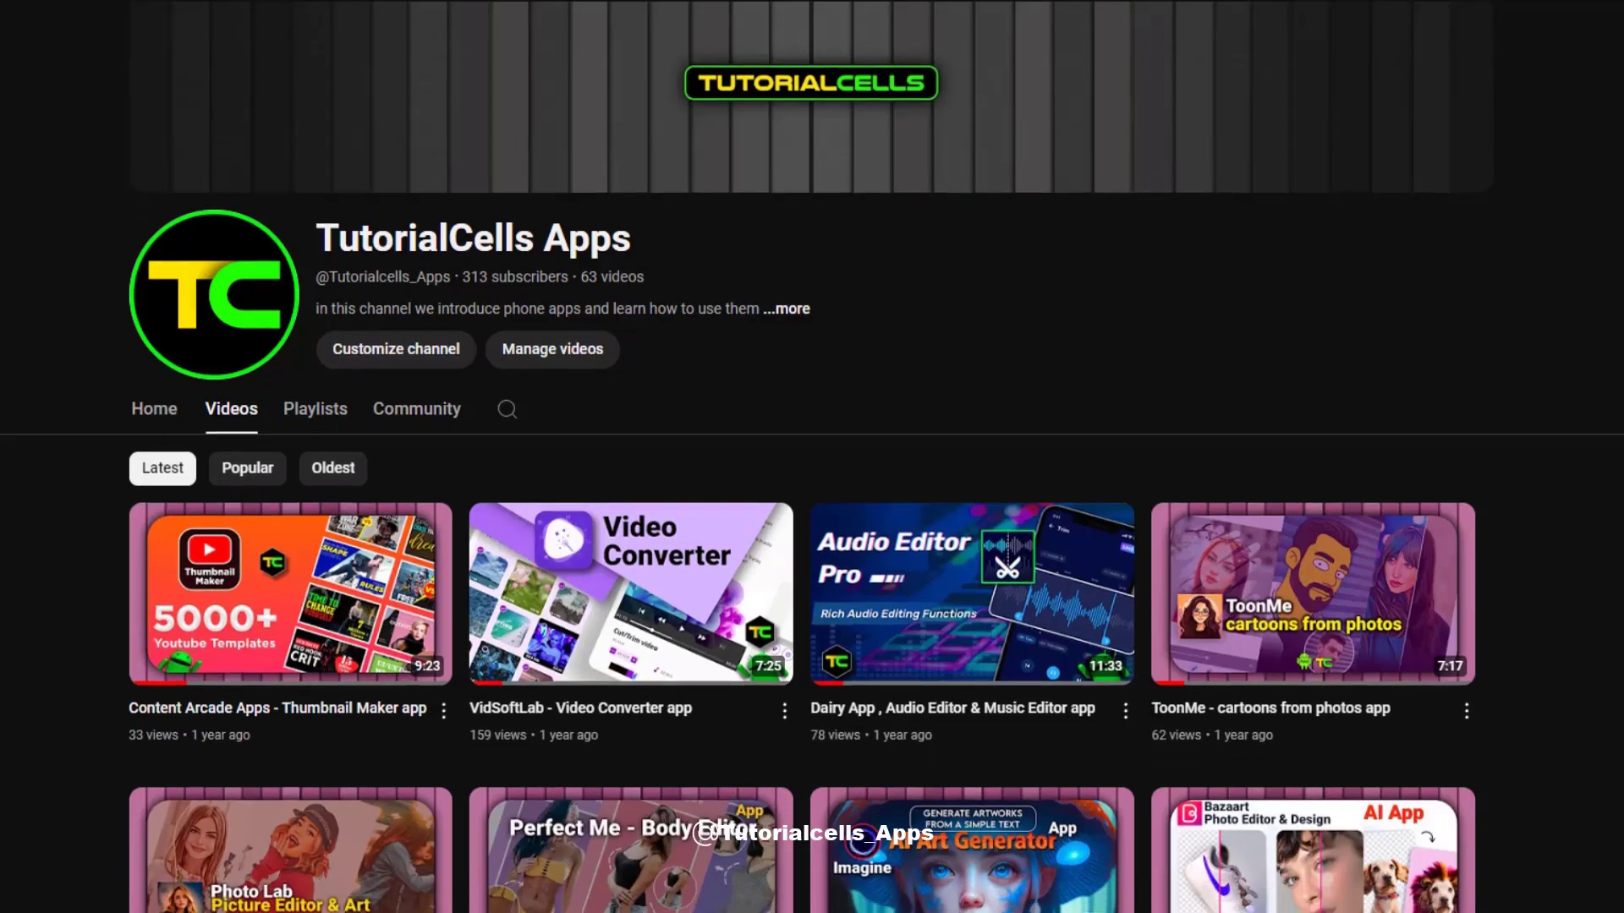
scroll(811, 482, down, 9)
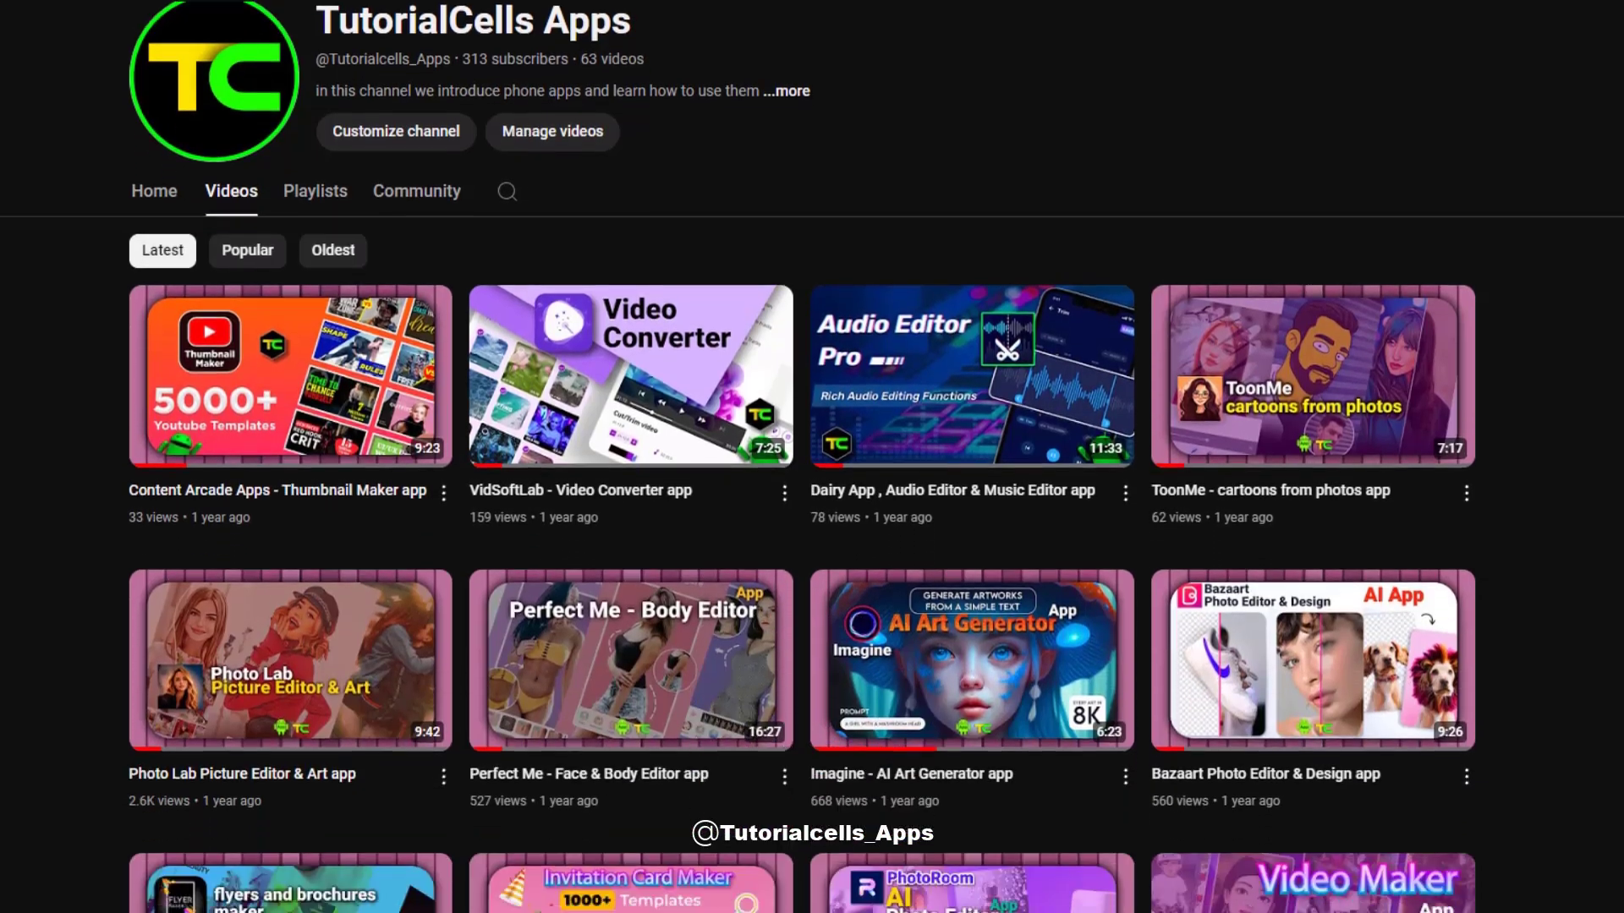
scroll(812, 482, down, 15)
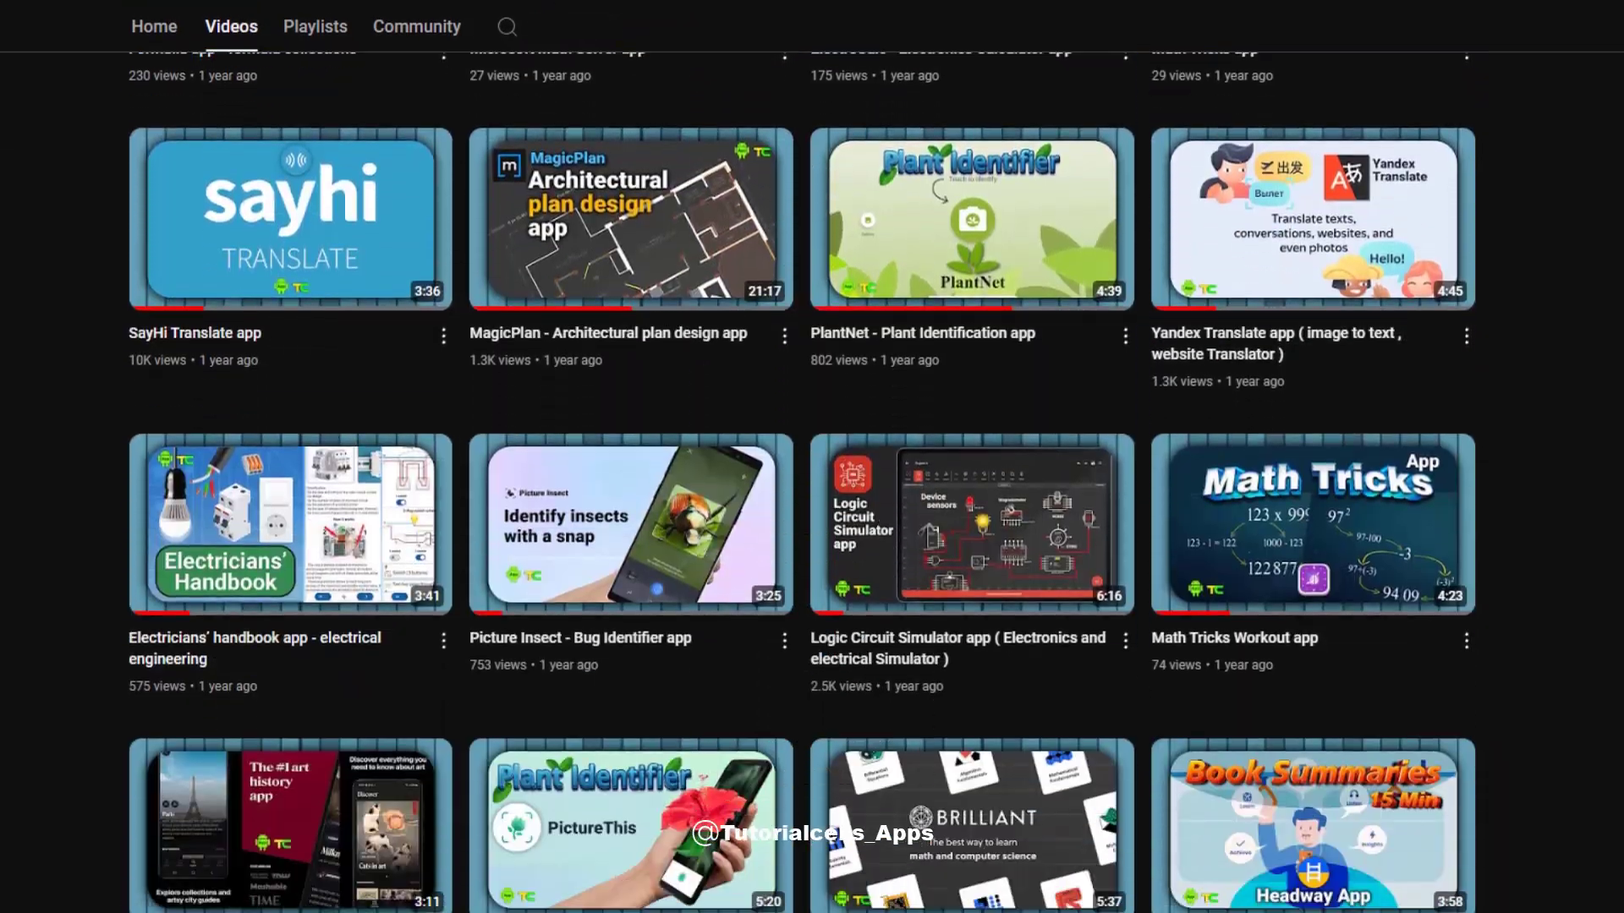
scroll(1188, 892, down, 20)
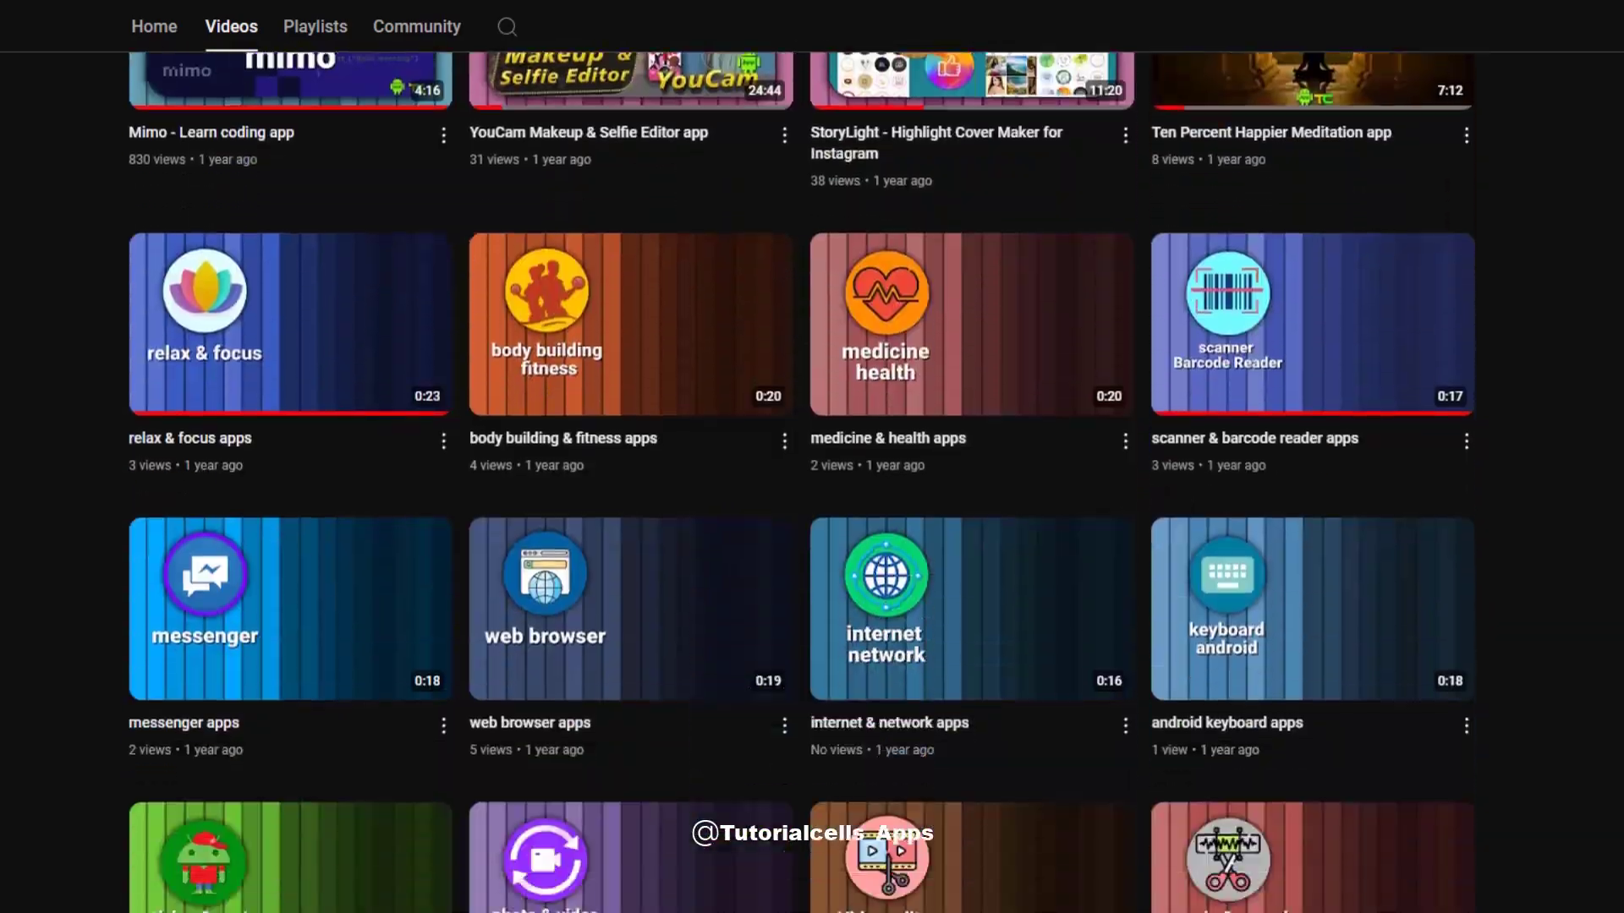